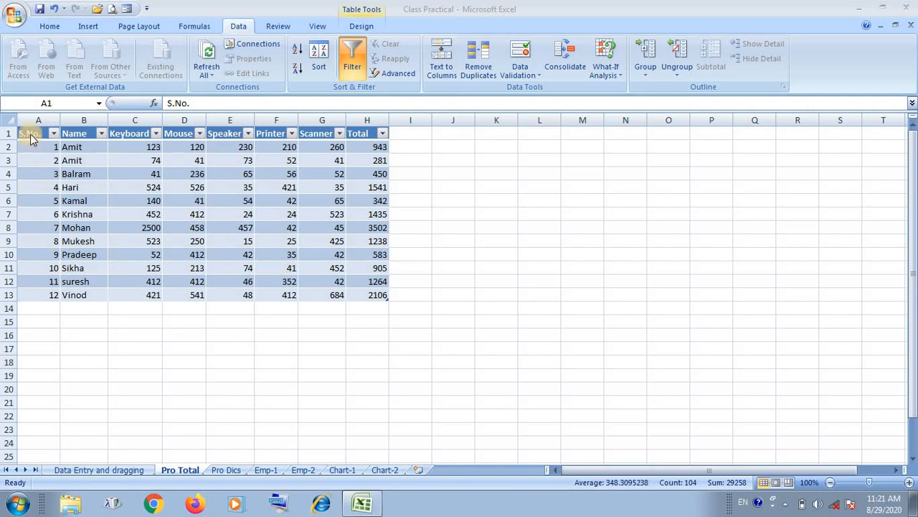
# Apply an outside border to the range A1:H17 on the Pro Total sheet.
pyautogui.click(31, 135)
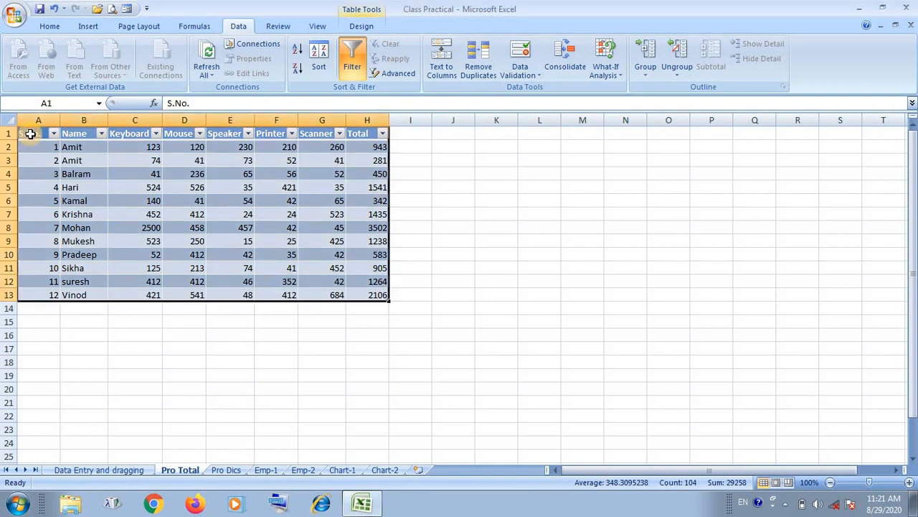
pyautogui.moveTo(31, 135); pyautogui.dragTo(378, 350)
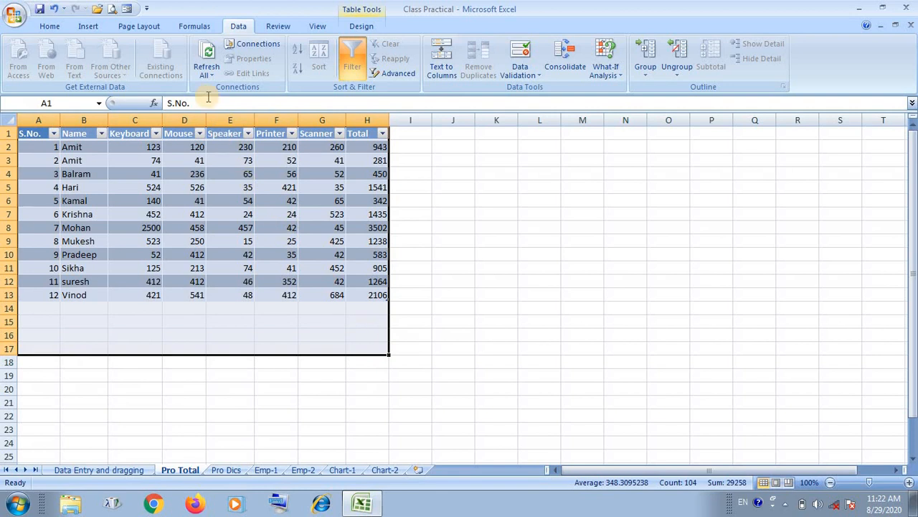
pyautogui.click(50, 27)
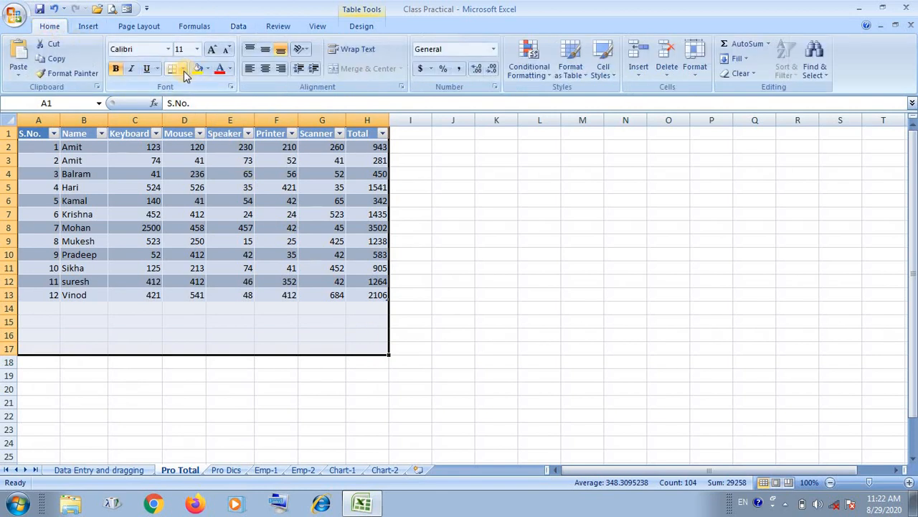
pyautogui.click(184, 69)
pyautogui.click(190, 205)
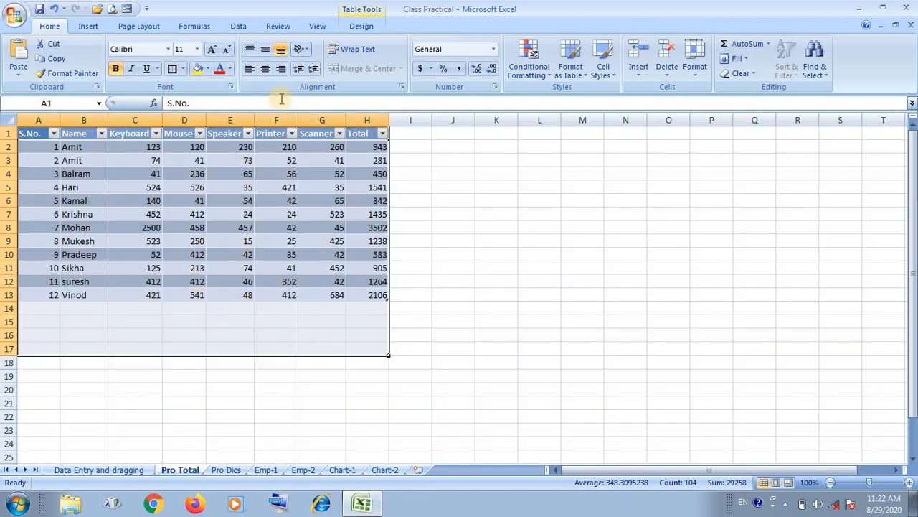
# Start a data validation rule for A1:H17 that allows only whole numbers.
pyautogui.click(244, 27)
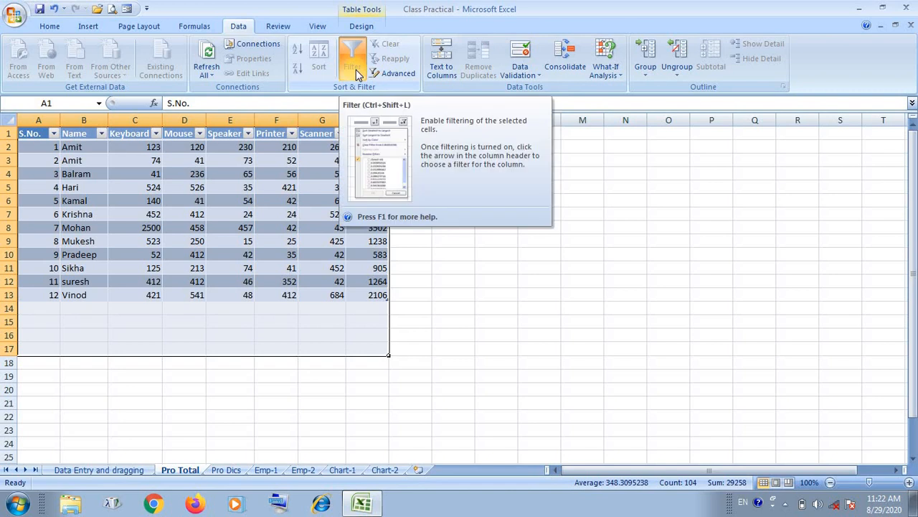
pyautogui.click(522, 76)
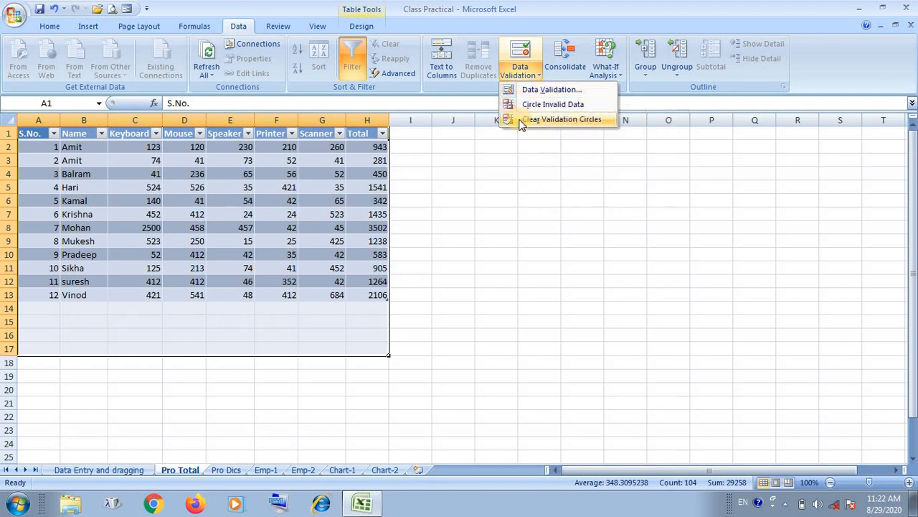
pyautogui.click(567, 92)
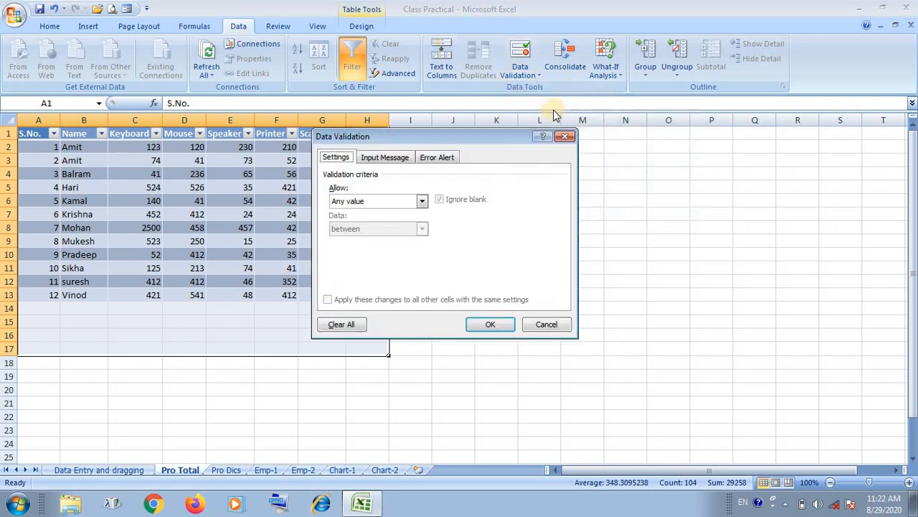
pyautogui.moveTo(473, 138); pyautogui.dragTo(501, 169)
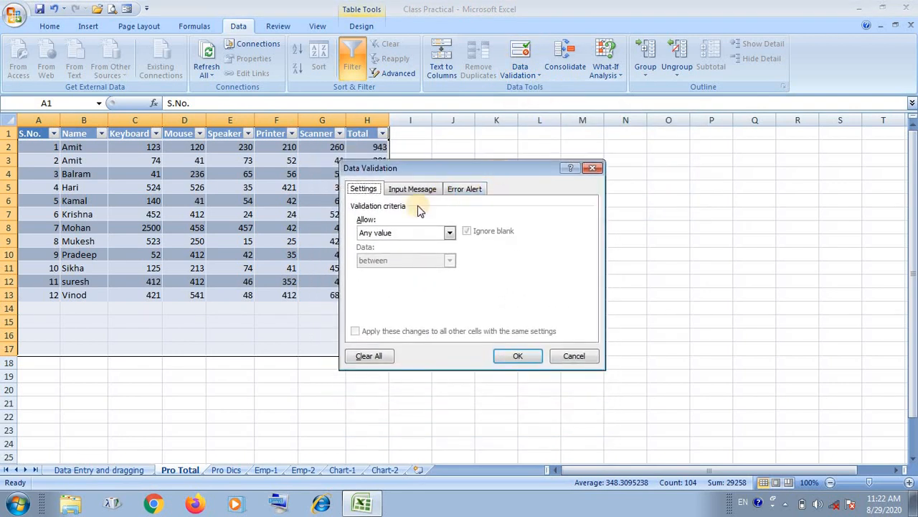
pyautogui.click(399, 237)
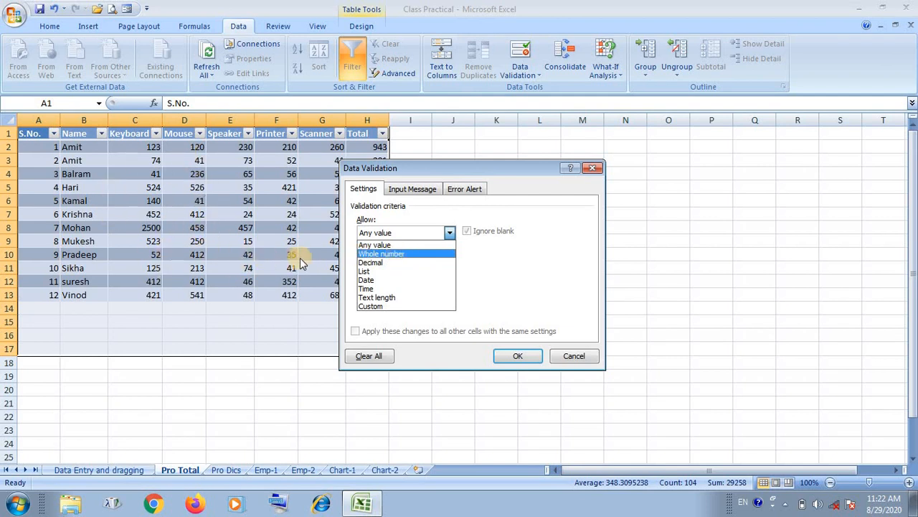
pyautogui.click(395, 255)
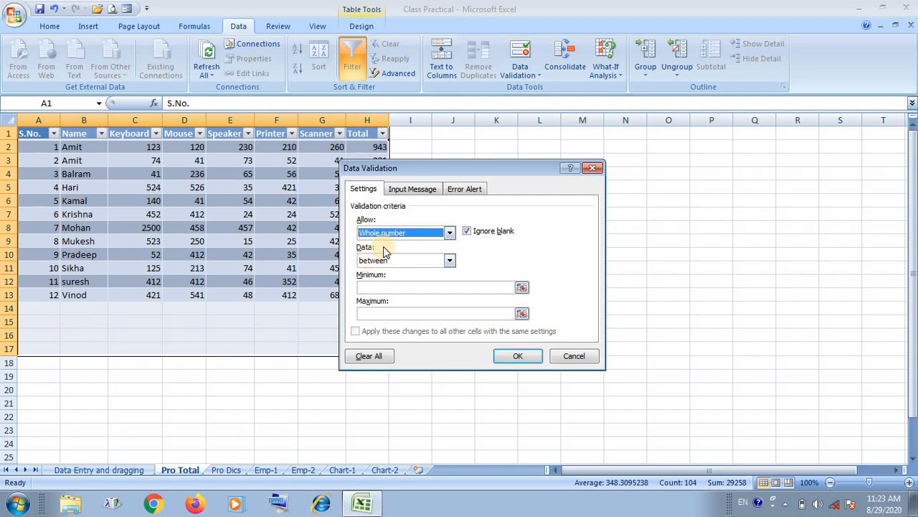
# Set the validation rule's minimum to 100 and its maximum to 500.
pyautogui.click(384, 287)
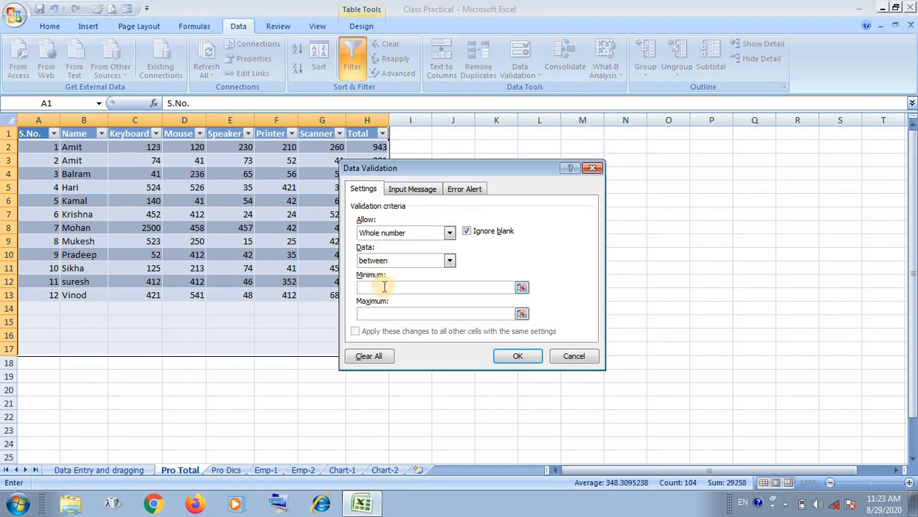
pyautogui.click(380, 312)
pyautogui.click(381, 288)
pyautogui.write('100')
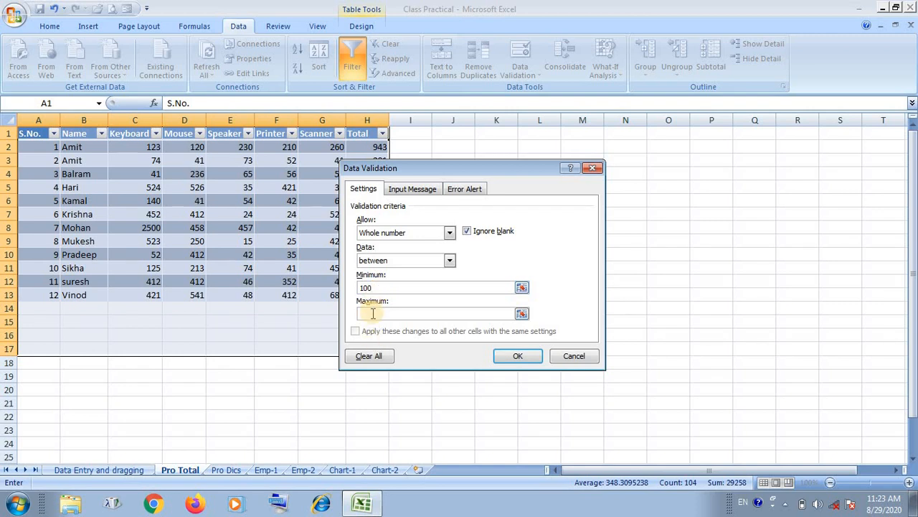
pyautogui.click(372, 313)
pyautogui.write('500')
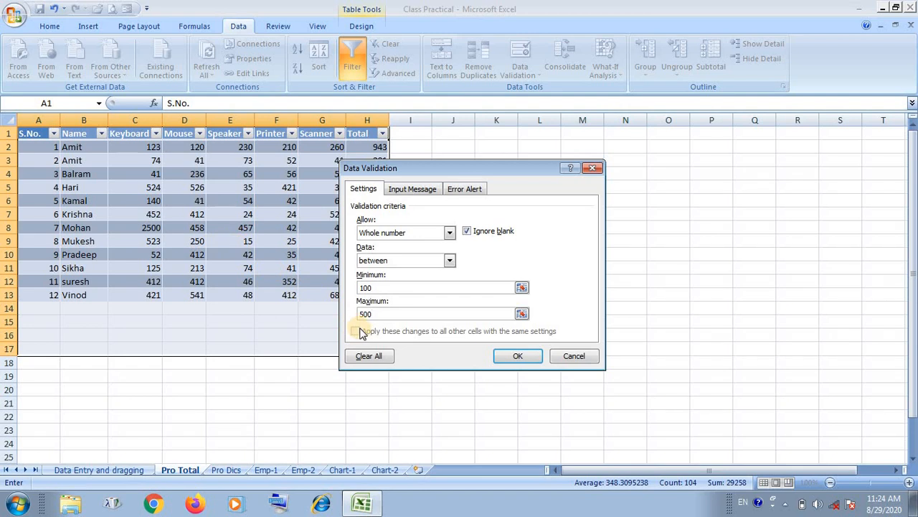
# Give the validation rule's input message the title "Enter the Number only".
pyautogui.click(419, 189)
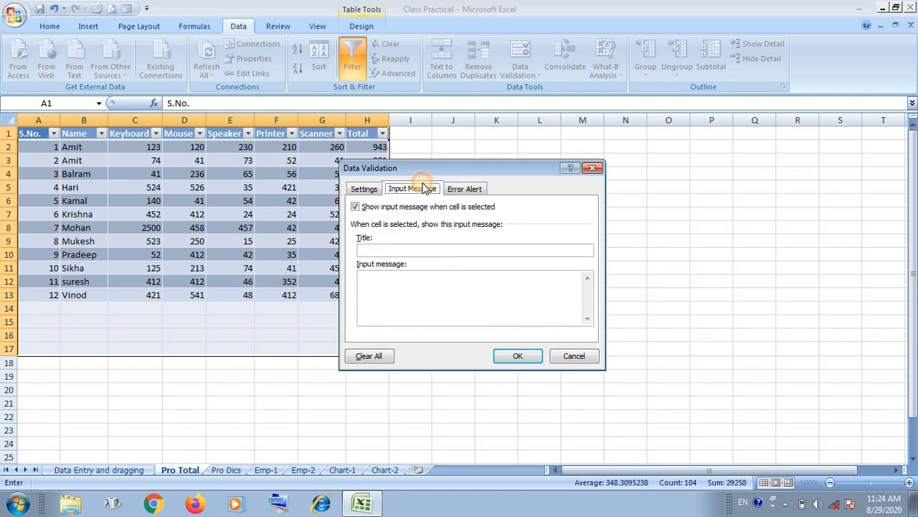
pyautogui.click(414, 249)
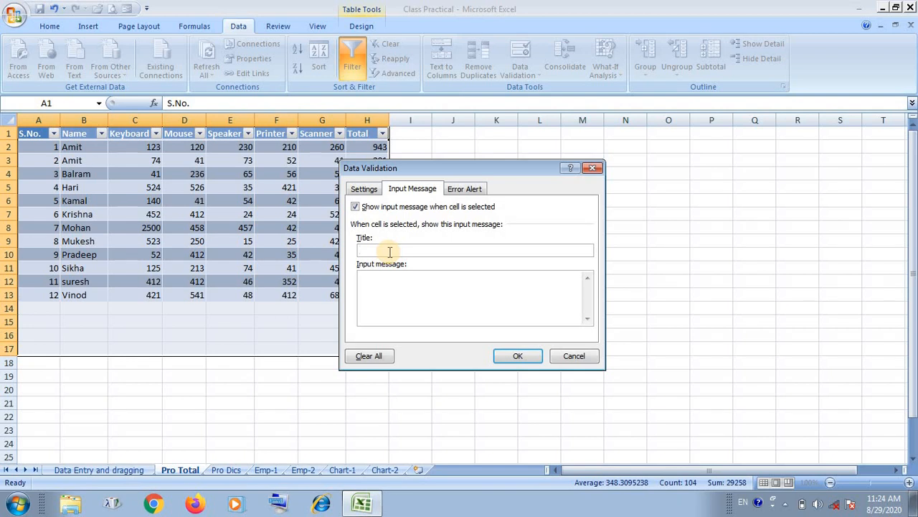
pyautogui.write('P')
pyautogui.press('BackSpace')
pyautogui.write('Enter')
pyautogui.write(' the')
pyautogui.write('N')
pyautogui.press('BackSpace')
pyautogui.press('BackSpace')
pyautogui.press('BackSpace')
pyautogui.press('BackSpace')
pyautogui.press('BackSpace')
pyautogui.press('BackSpace')
pyautogui.press('BackSpace')
pyautogui.press('BackSpace')
pyautogui.press('BackSpace')
pyautogui.press('BackSpace')
pyautogui.write('Data')
pyautogui.write('Entry')
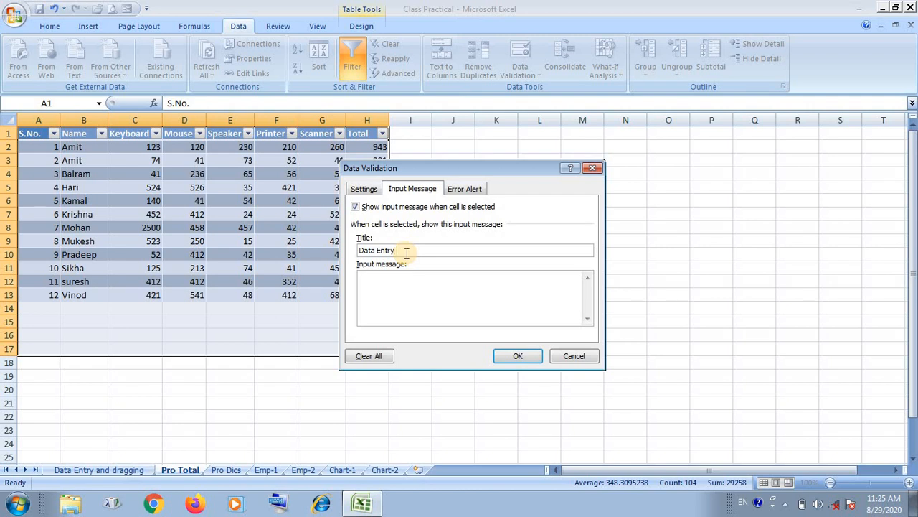
pyautogui.press('BackSpace')
pyautogui.press('BackSpace')
pyautogui.press('BackSpace')
pyautogui.press('BackSpace')
pyautogui.press('BackSpace')
pyautogui.press('BackSpace')
pyautogui.press('BackSpace')
pyautogui.press('BackSpace')
pyautogui.press('BackSpace')
pyautogui.press('BackSpace')
pyautogui.write('Enter the Number only')
# Enter "Kindly enter the number 100 to 500" as the input message text.
pyautogui.click(409, 300)
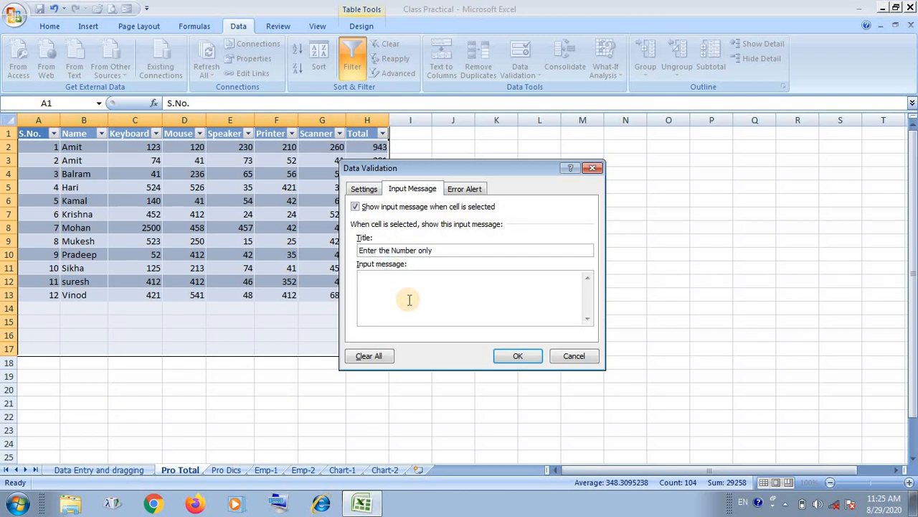
pyautogui.write('Kindly enter the number 100 ')
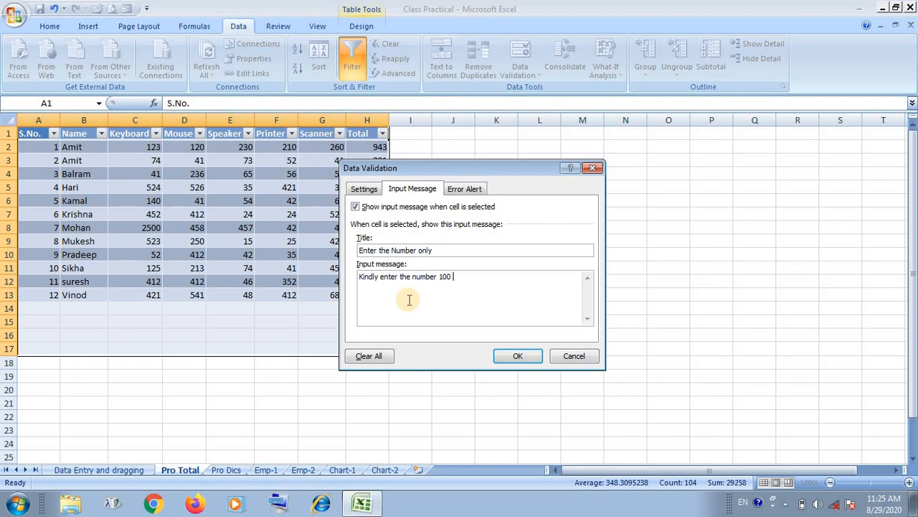
pyautogui.write('to 500')
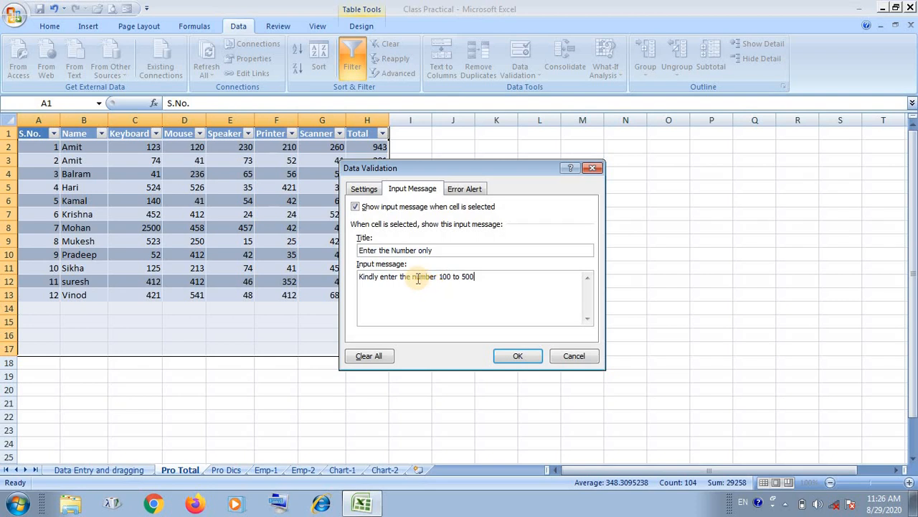
# Replace "number" in the input message with "Product Quantity", so it reads "Kindly enter the Product Quantity 100 to 500".
pyautogui.click(412, 277)
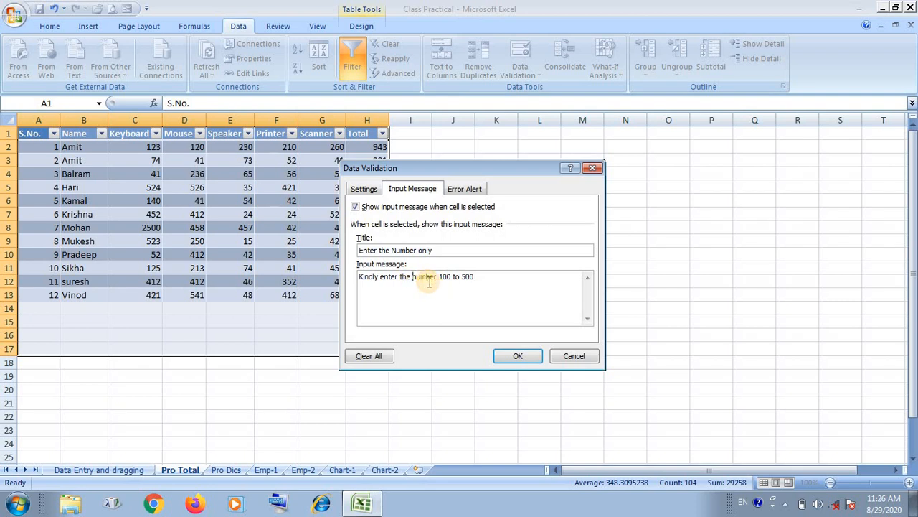
pyautogui.write('Pro')
pyautogui.write('duct number')
pyautogui.press('Delete')
pyautogui.press('Delete')
pyautogui.press('Delete')
pyautogui.press('Delete')
pyautogui.press('Delete')
pyautogui.press('Delete')
pyautogui.press('Delete')
pyautogui.write('Quanitit')
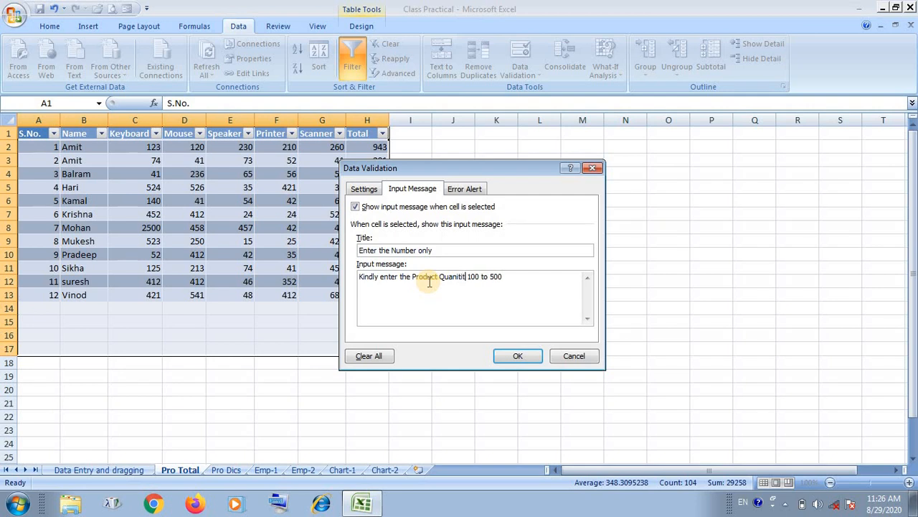
pyautogui.write('i')
pyautogui.press('BackSpace')
pyautogui.write('y')
pyautogui.press('BackSpace')
pyautogui.press('BackSpace')
pyautogui.press('BackSpace')
pyautogui.press('BackSpace')
pyautogui.press('BackSpace')
pyautogui.write('tity')
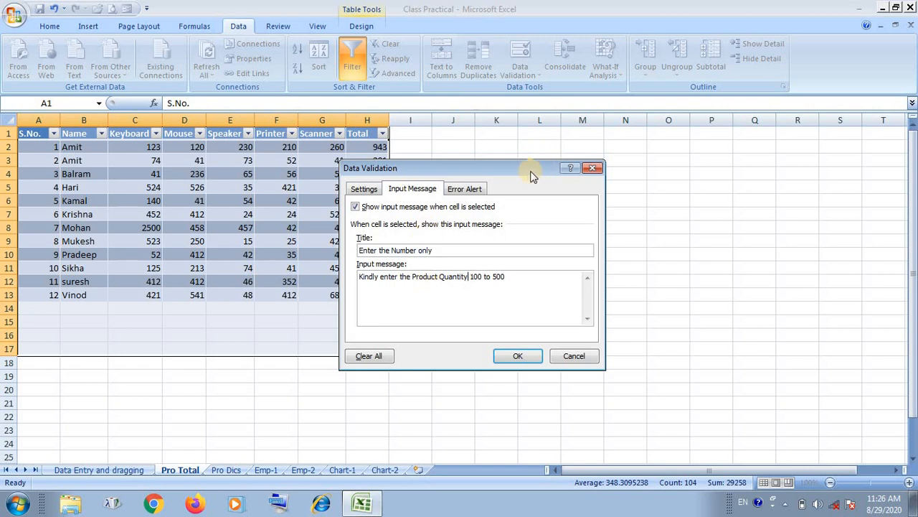
# Set the error alert to the Stop style with the title "Stop Entry".
pyautogui.click(472, 191)
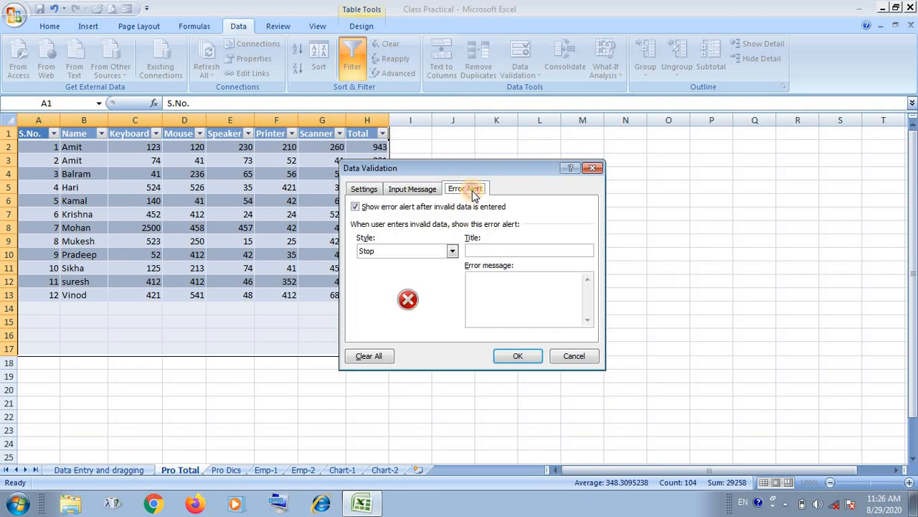
pyautogui.click(416, 258)
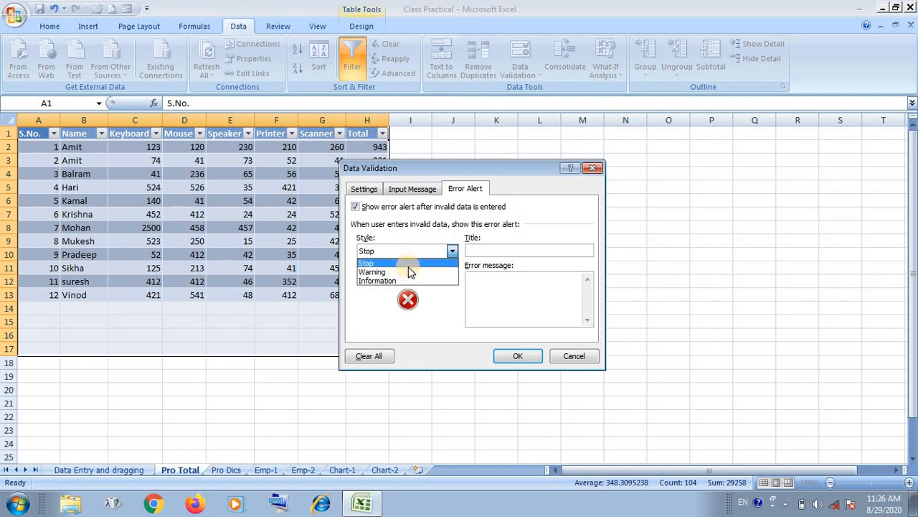
pyautogui.click(409, 264)
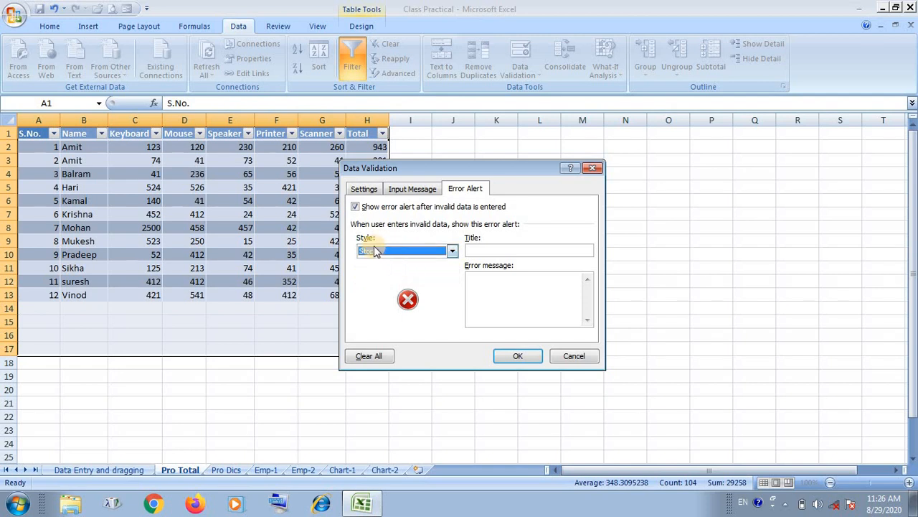
pyautogui.click(497, 251)
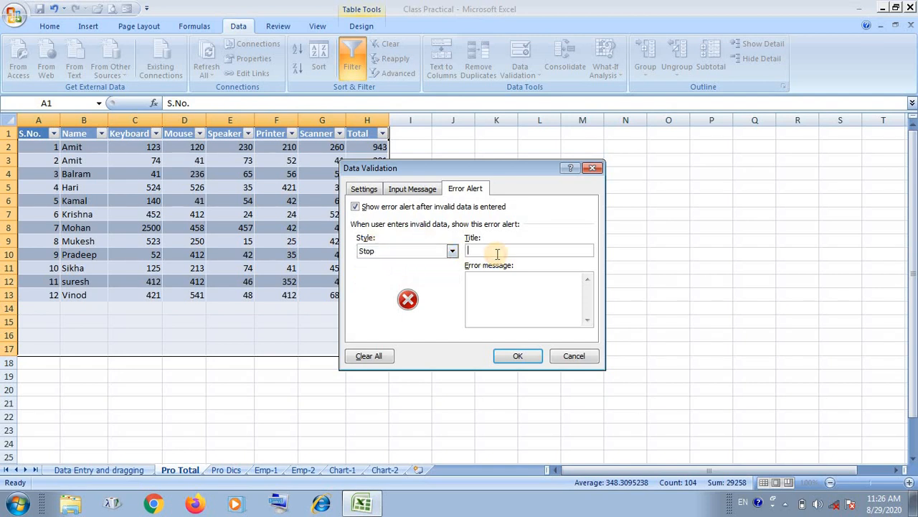
pyautogui.write('Stop')
pyautogui.write('Entry')
# Enter the error message "The enter quantity of product is invalid" and apply the validation rule.
pyautogui.click(497, 295)
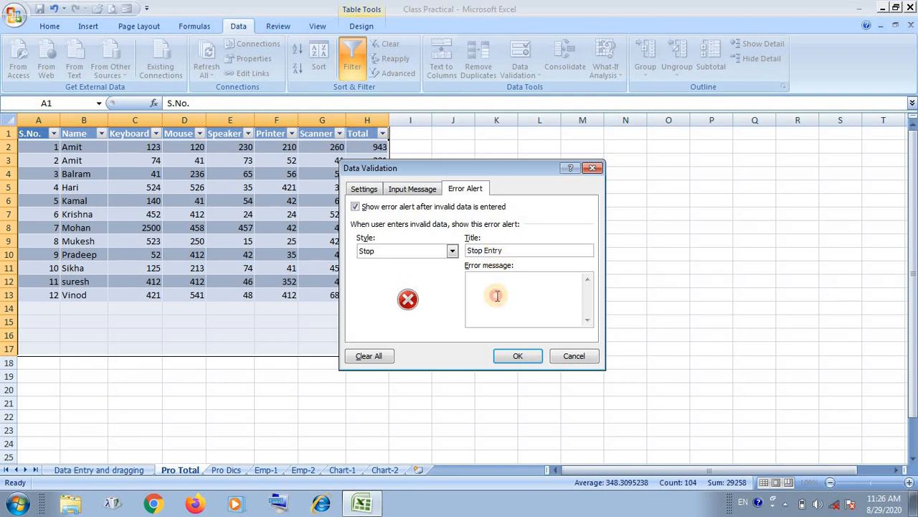
pyautogui.write('The enter quantity of ')
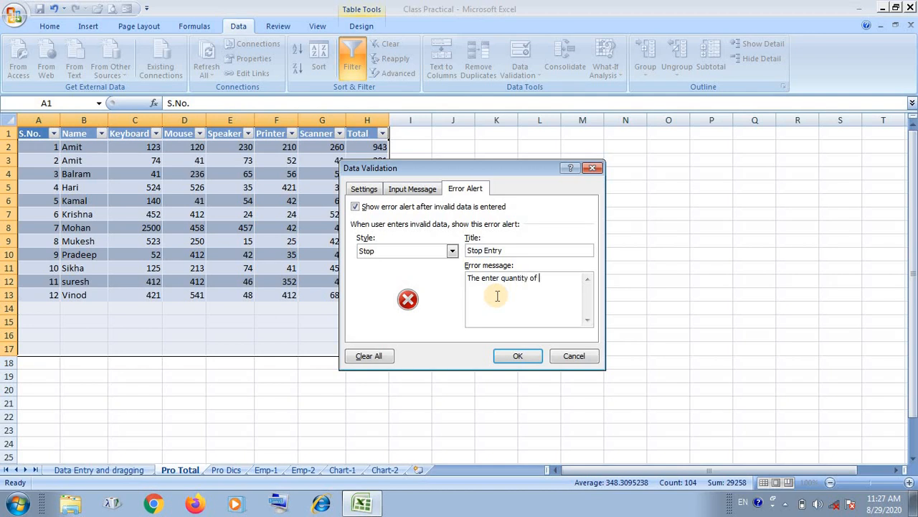
pyautogui.write('product is invalid')
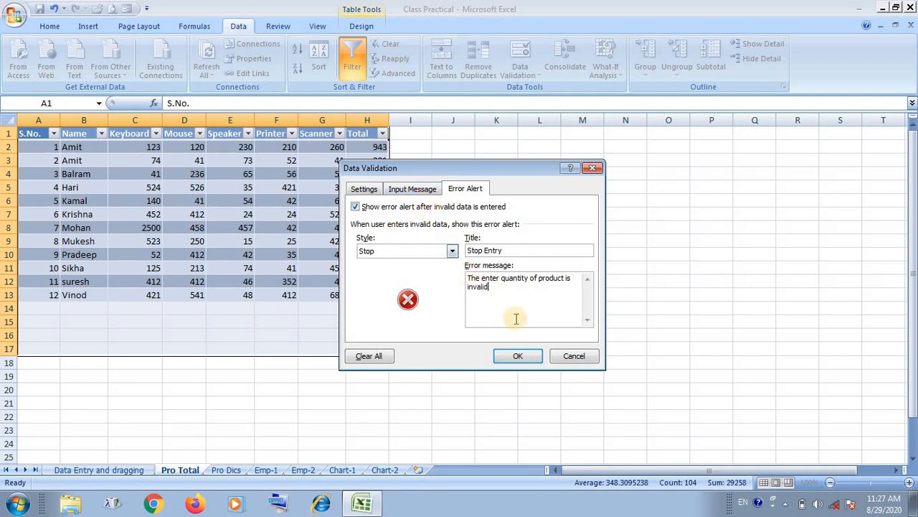
pyautogui.click(518, 356)
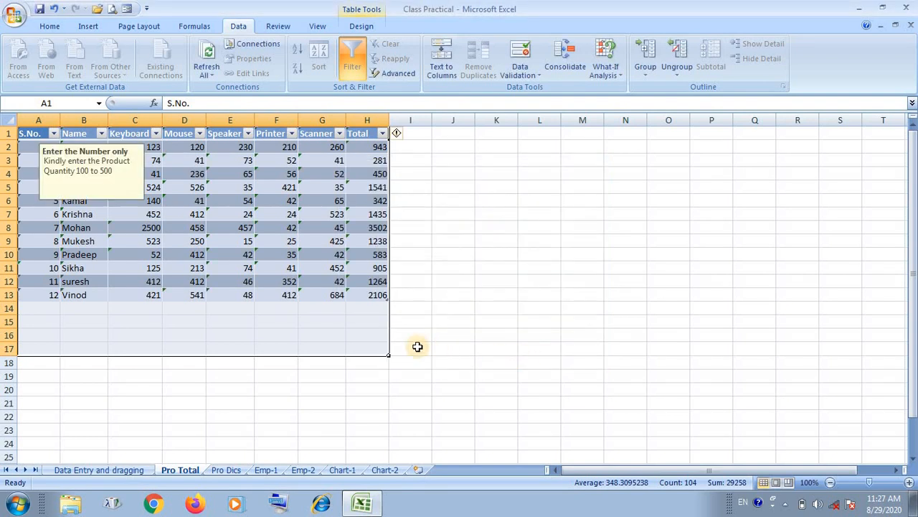
# Check the input message on cells E14, D3, C3, F3 and F8.
pyautogui.click(242, 313)
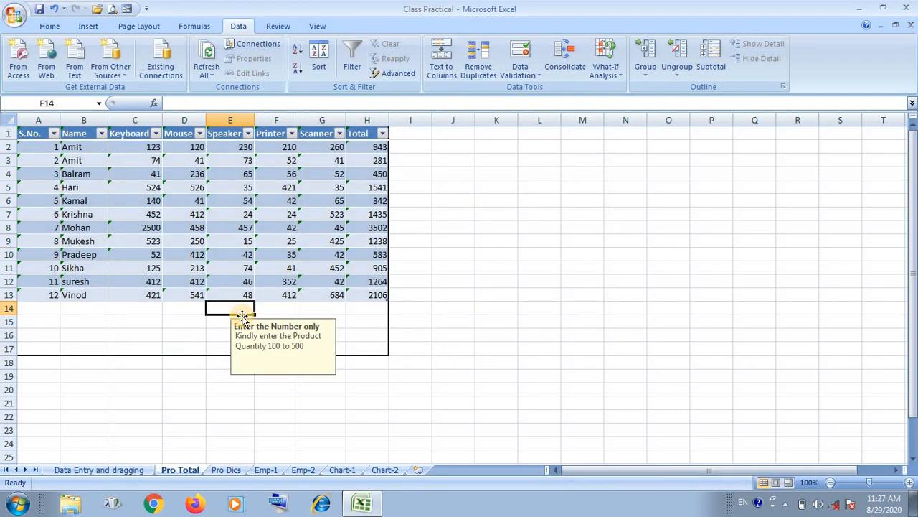
pyautogui.click(176, 159)
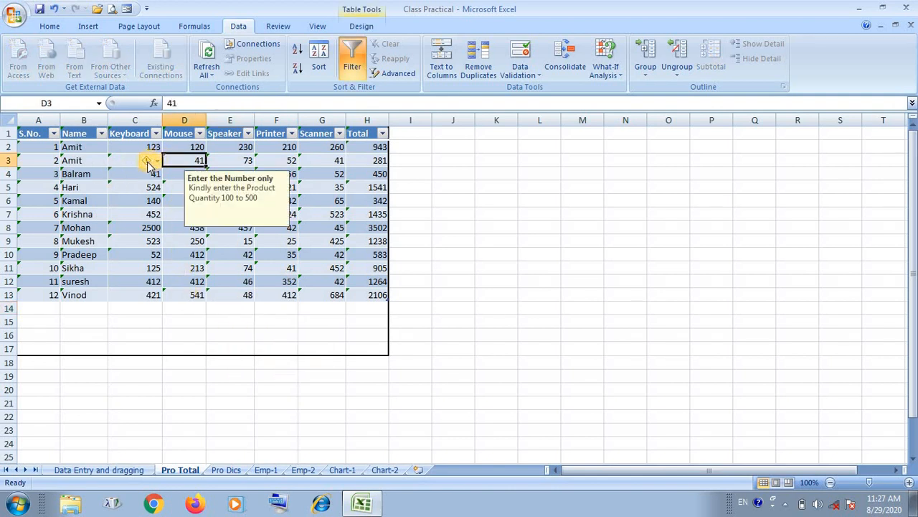
pyautogui.click(115, 160)
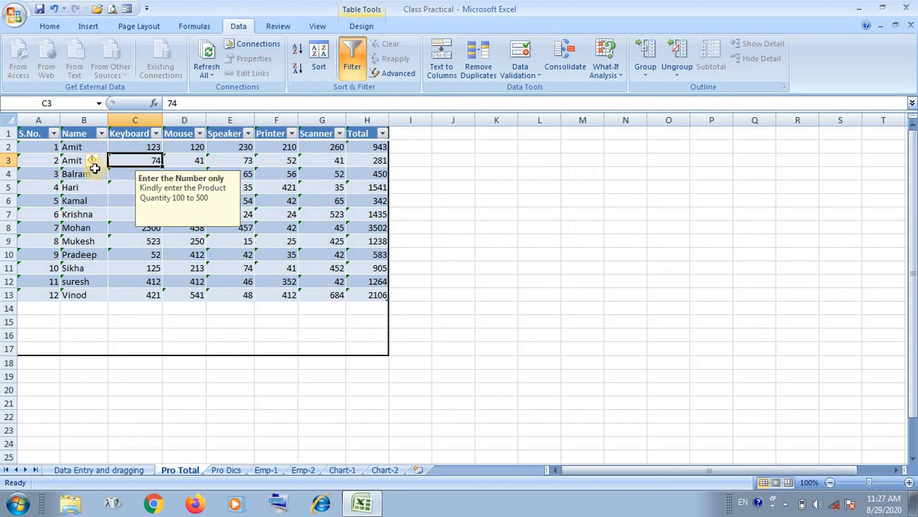
pyautogui.click(269, 160)
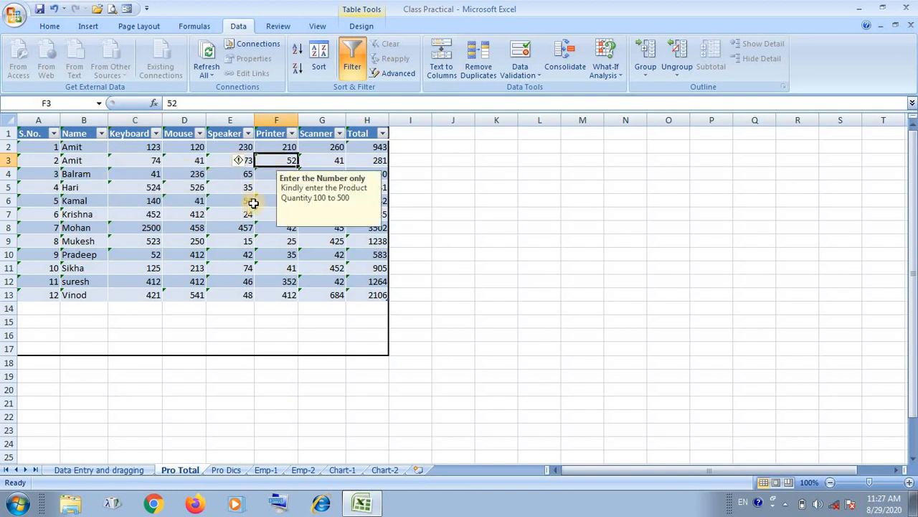
pyautogui.click(263, 227)
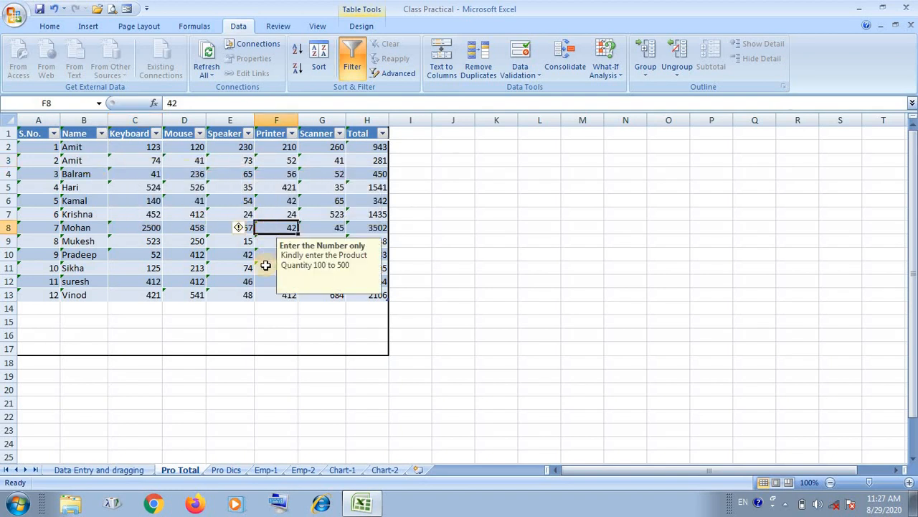
# Enter 100 in cell E14 and 500 in cell E15 to test the limits of the validation rule.
pyautogui.click(265, 257)
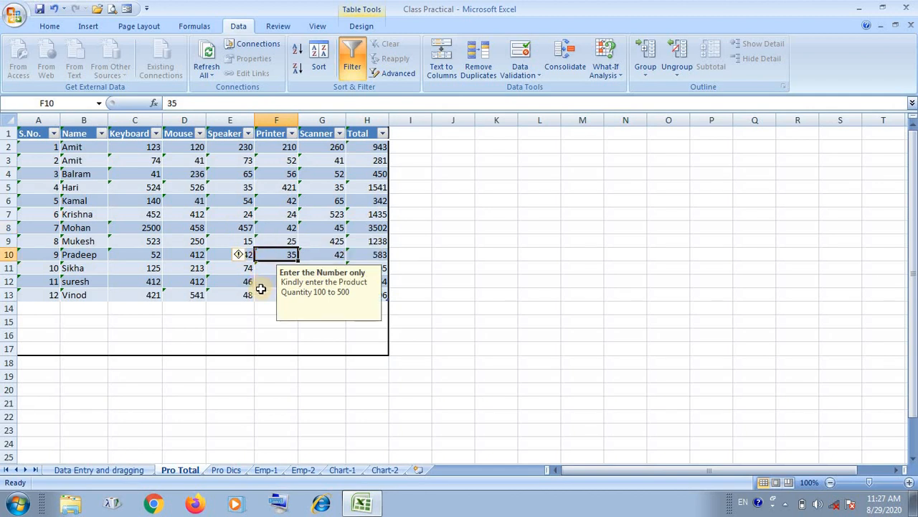
pyautogui.click(260, 294)
pyautogui.click(243, 307)
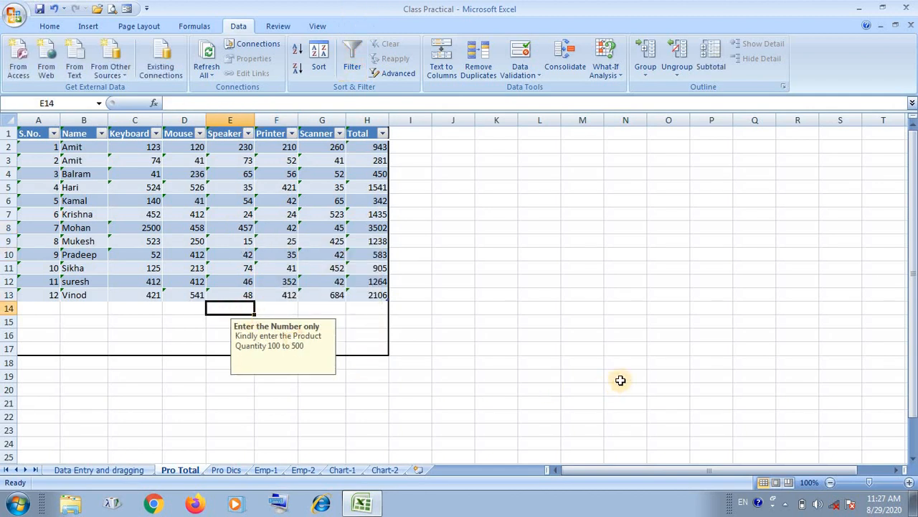
pyautogui.write('100')
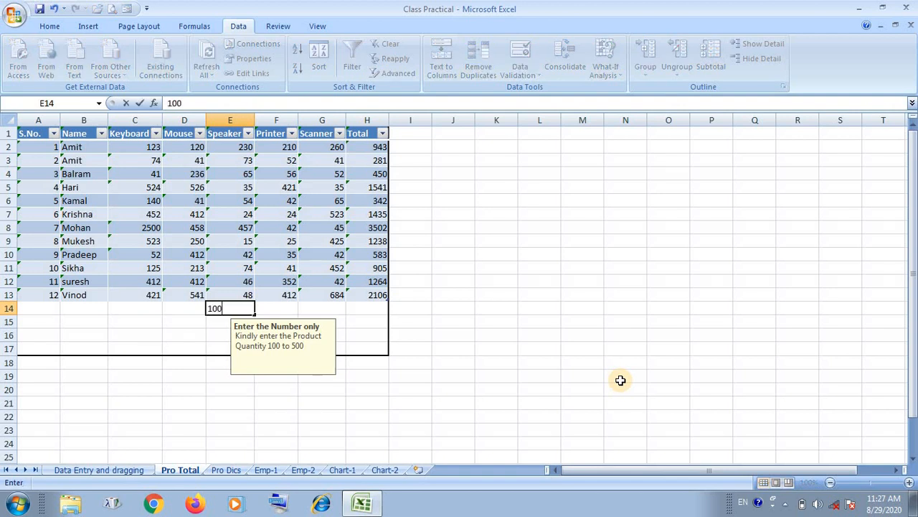
pyautogui.press('Return')
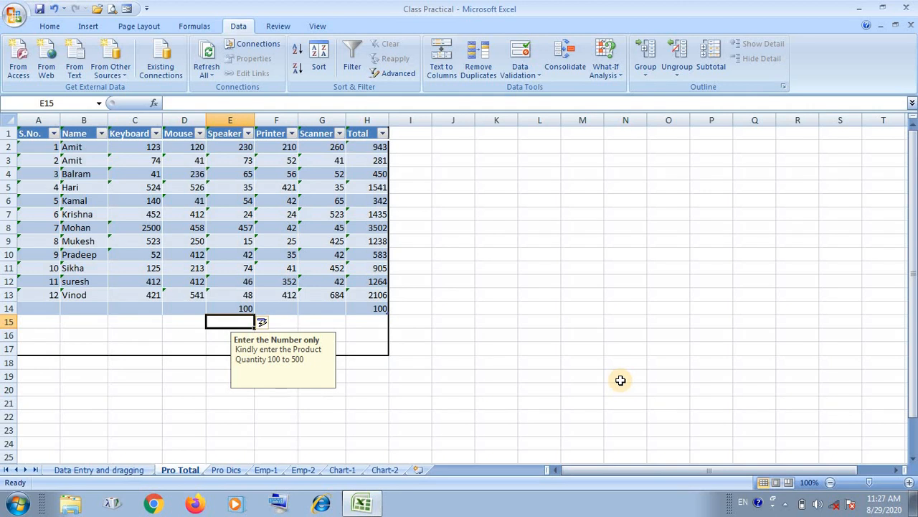
pyautogui.write('500')
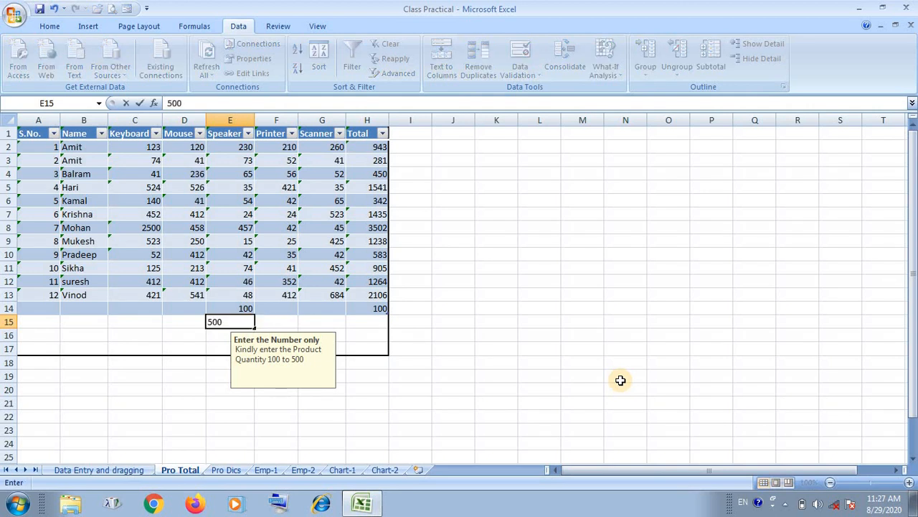
pyautogui.press('Return')
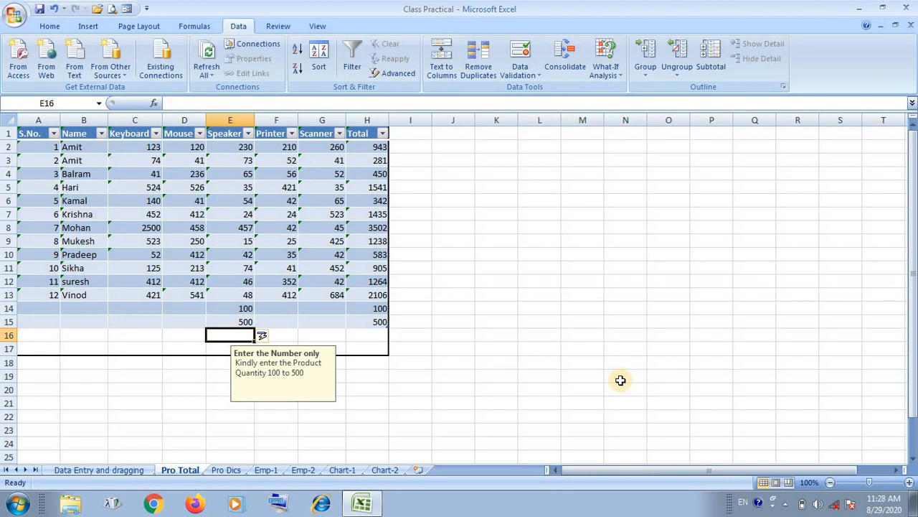
# Try to enter 76 in cell E16, choose to retry at the error alert and clear the entry.
pyautogui.write('76')
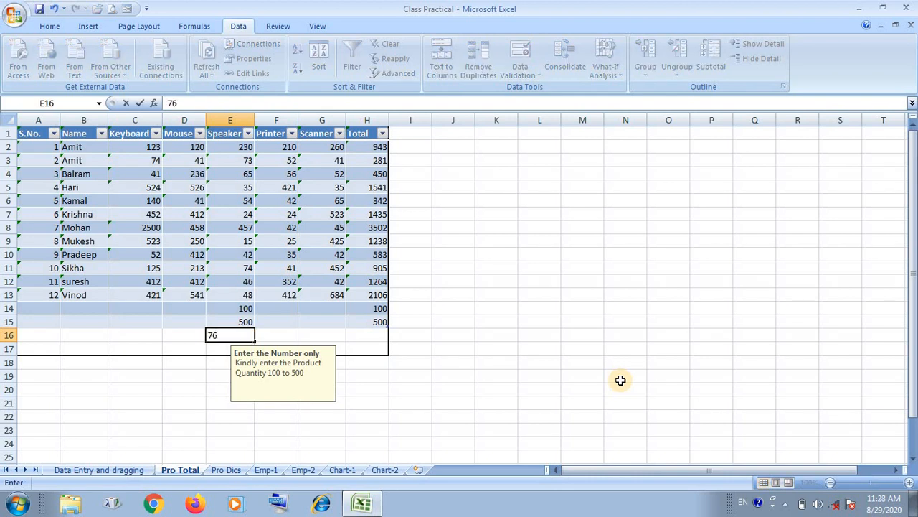
pyautogui.press('Return')
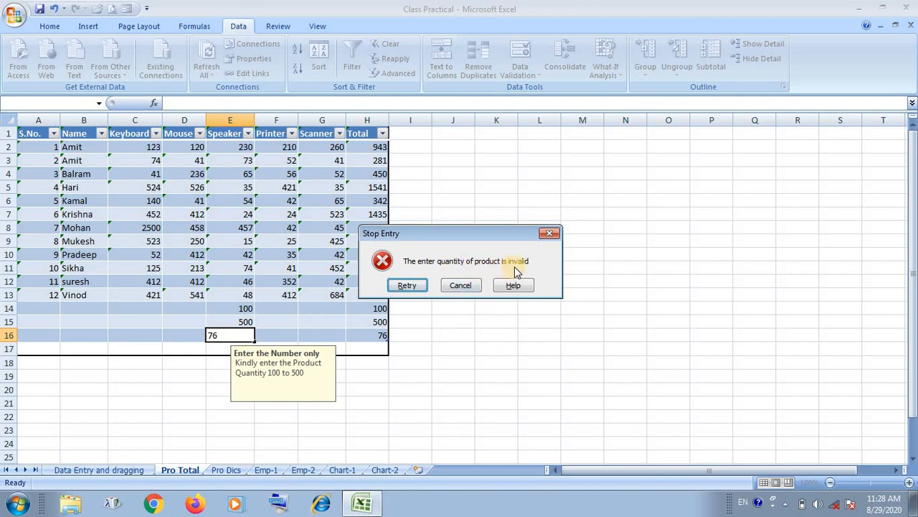
pyautogui.click(408, 285)
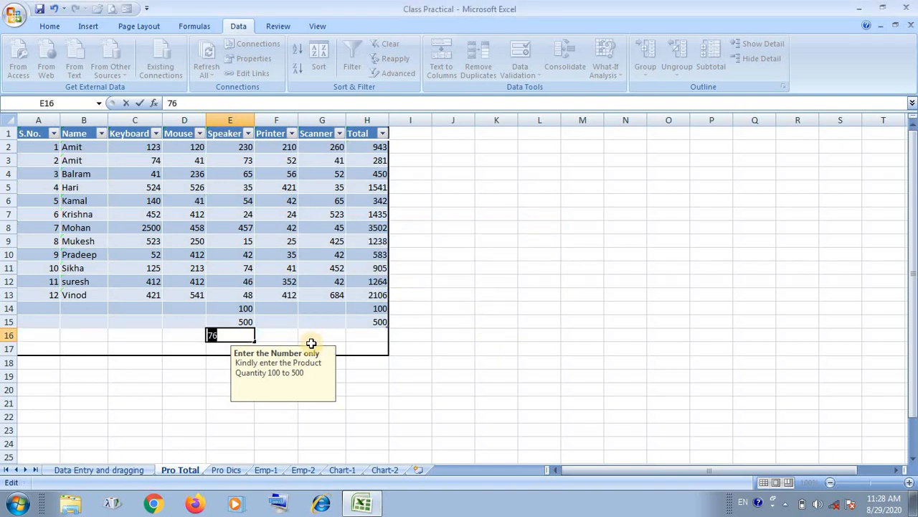
pyautogui.press('BackSpace')
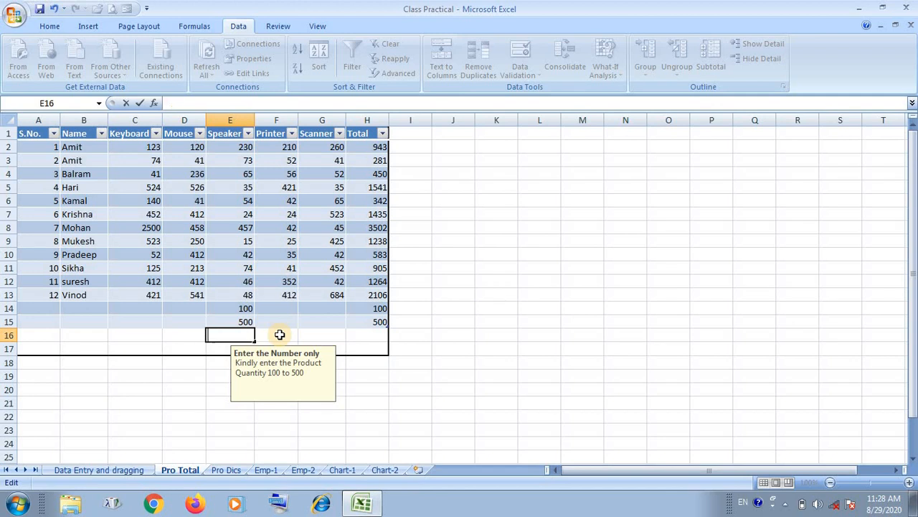
# Try to enter 509 in cell E16, choose to retry at the error alert and clear the entry.
pyautogui.write('5')
pyautogui.write('00')
pyautogui.press('BackSpace')
pyautogui.write('9')
pyautogui.press('Return')
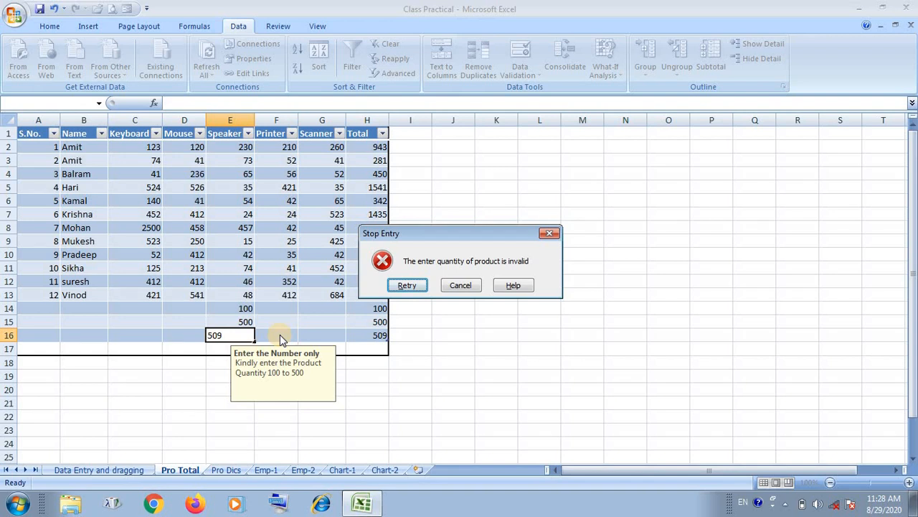
pyautogui.click(407, 285)
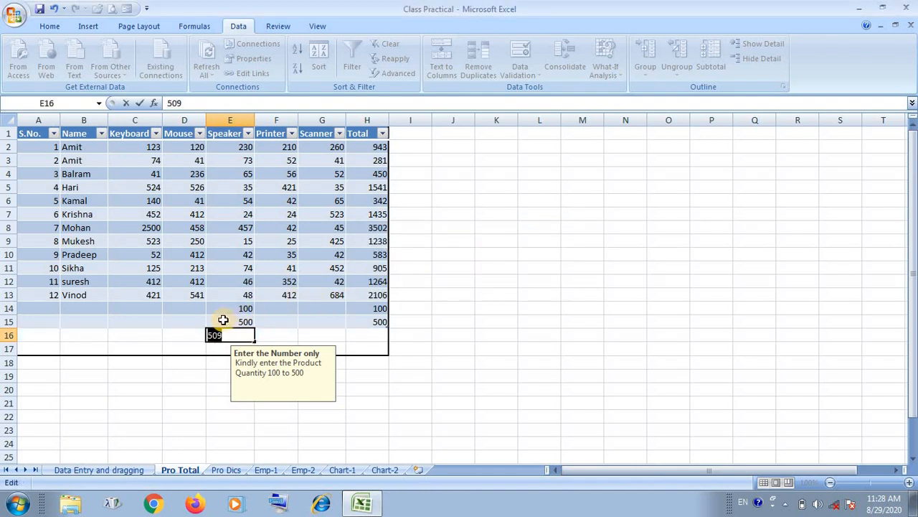
pyautogui.press('BackSpace')
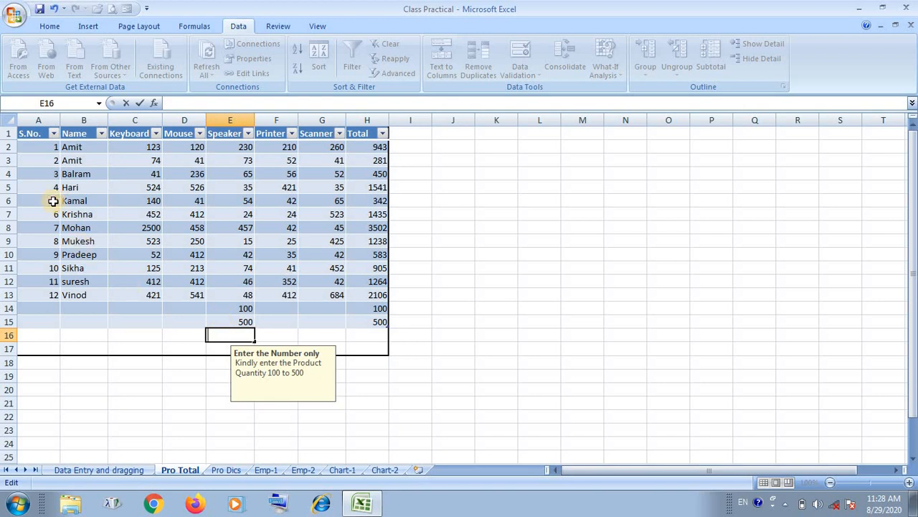
# Change the data validation error alert style to Warning for the range A1:H17 and apply it.
pyautogui.moveTo(33, 135); pyautogui.dragTo(363, 350)
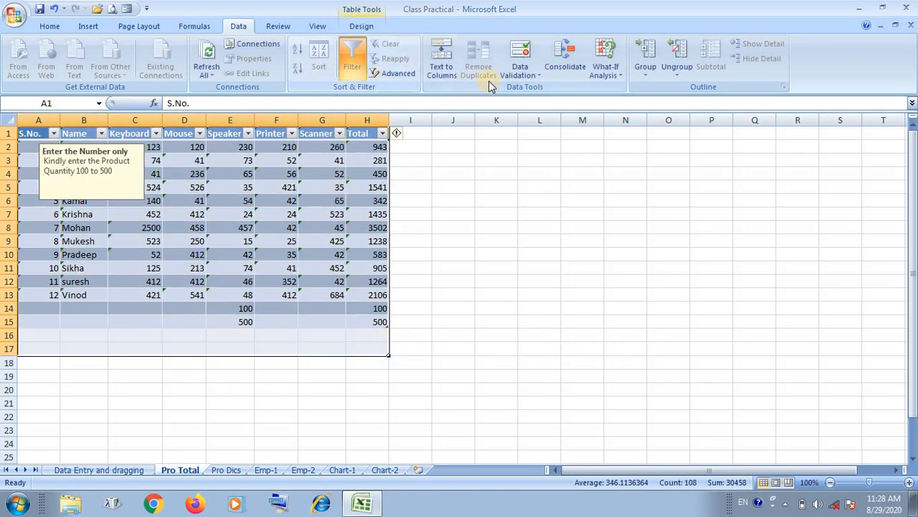
pyautogui.click(522, 72)
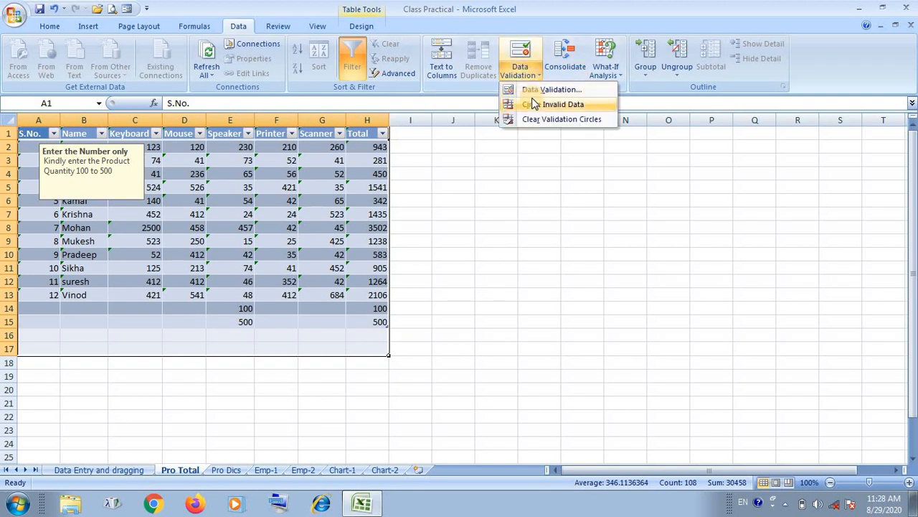
pyautogui.click(535, 89)
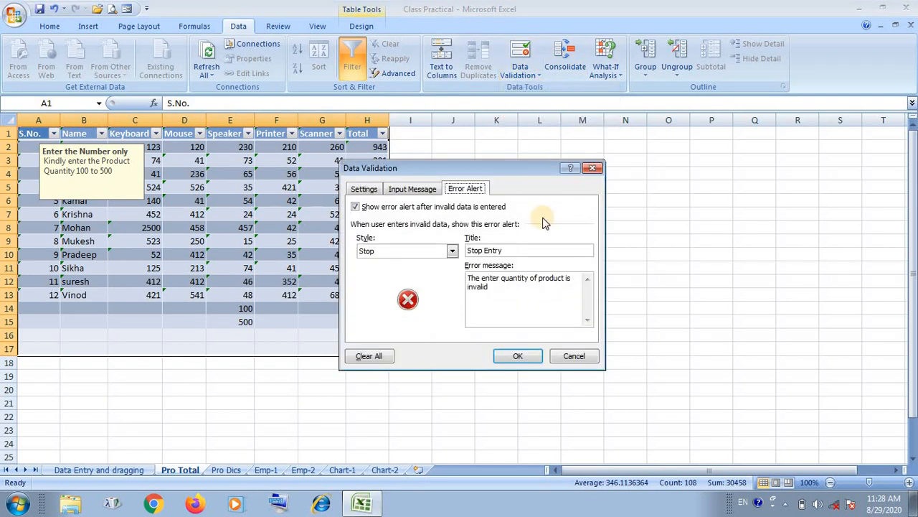
pyautogui.click(430, 251)
pyautogui.click(423, 271)
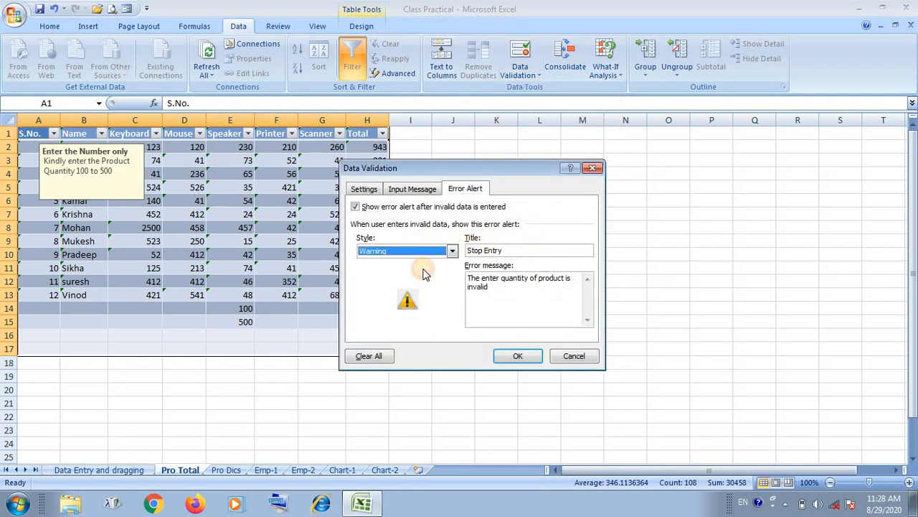
pyautogui.click(502, 356)
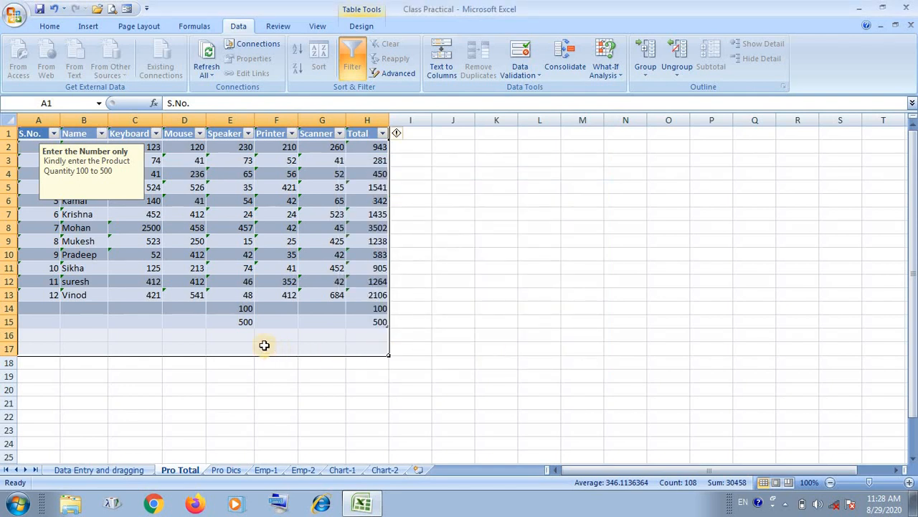
# Enter the valid quantities 120 in cell E16 and 500 in cell D14.
pyautogui.click(240, 336)
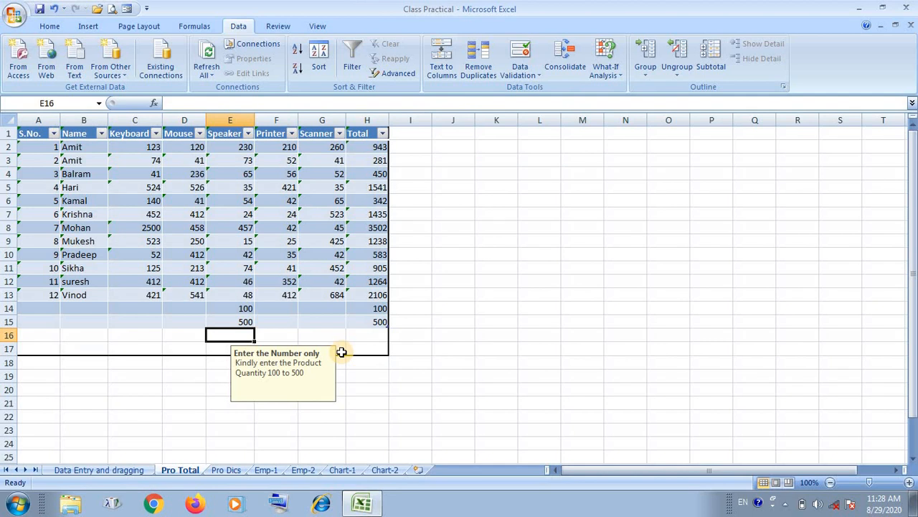
pyautogui.write('12')
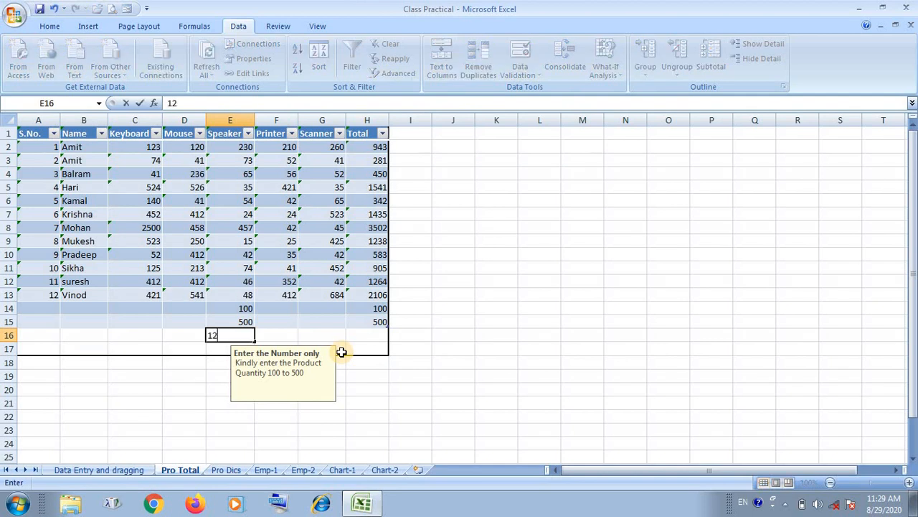
pyautogui.write('0')
pyautogui.press('Return')
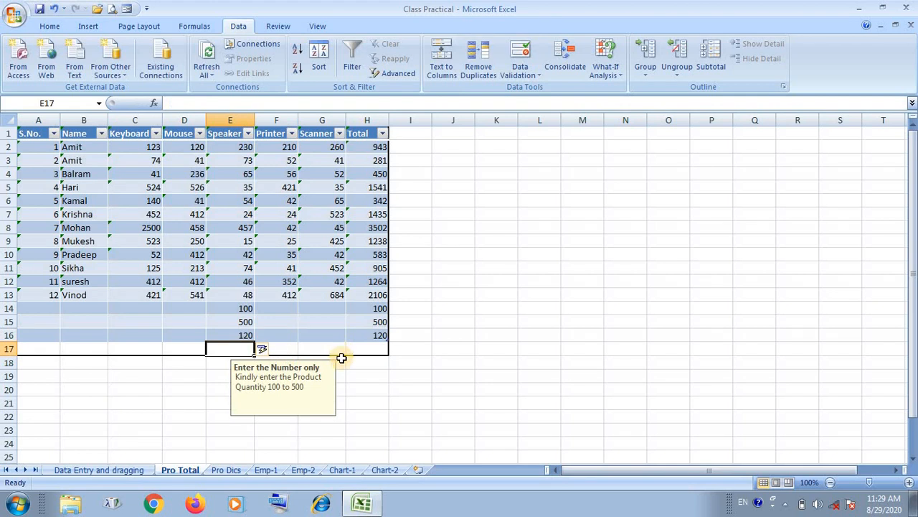
pyautogui.click(198, 308)
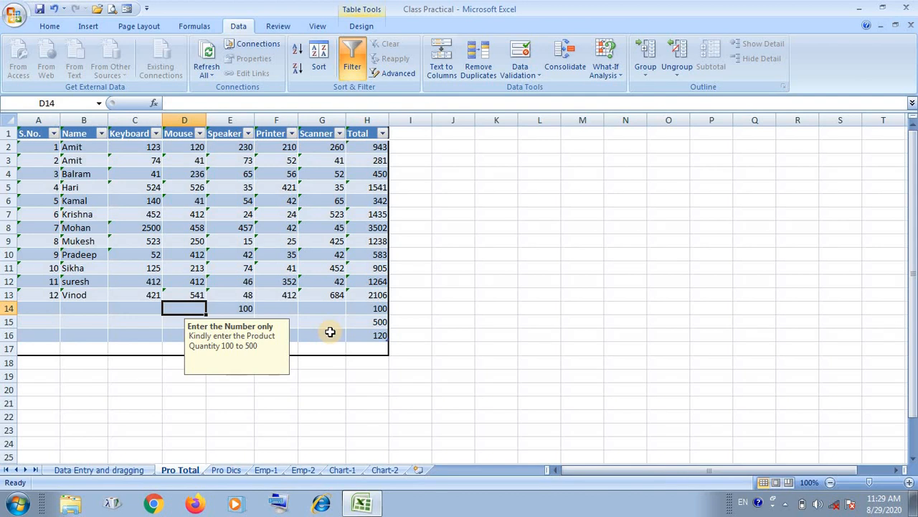
pyautogui.write('5')
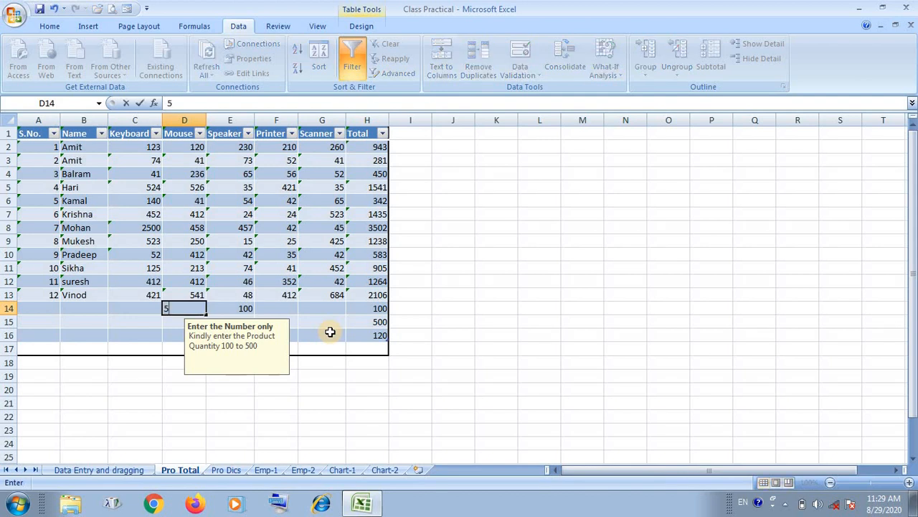
pyautogui.write('00')
pyautogui.press('Return')
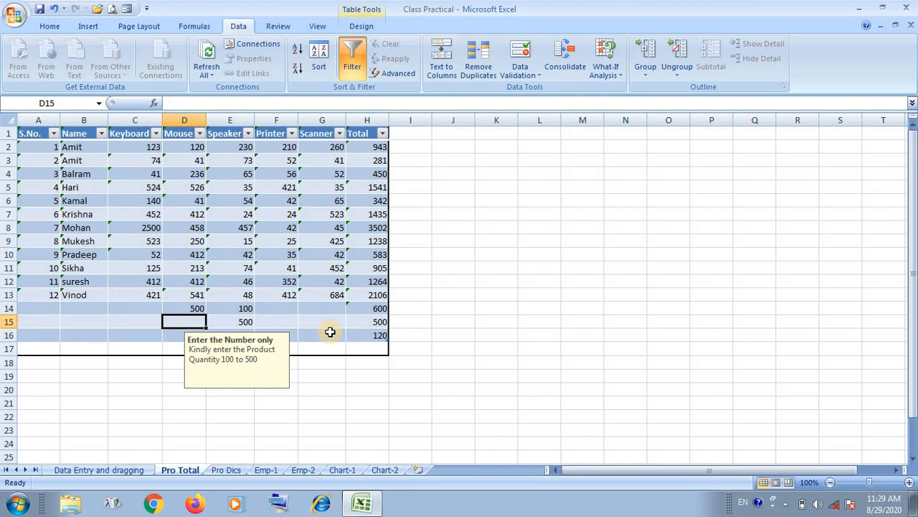
# Enter the out-of-range value 67 in cell D15 and choose to continue despite the warning.
pyautogui.write('67')
pyautogui.press('Return')
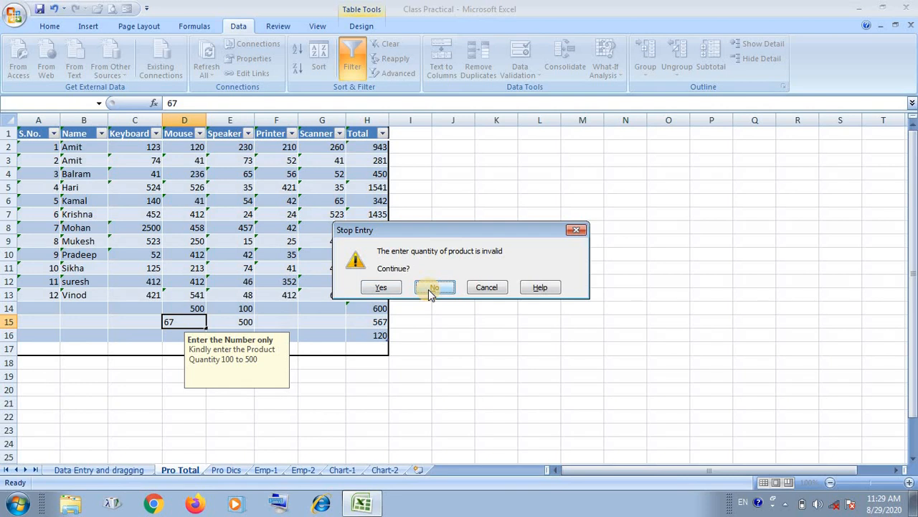
pyautogui.click(381, 287)
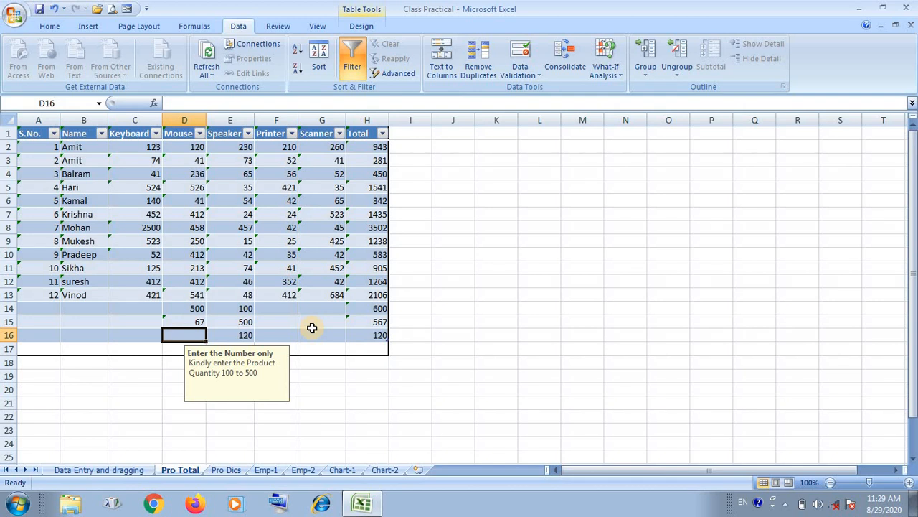
# Try to enter 45 in cell D16, decline to continue at the warning and clear the entry.
pyautogui.write('45')
pyautogui.press('Return')
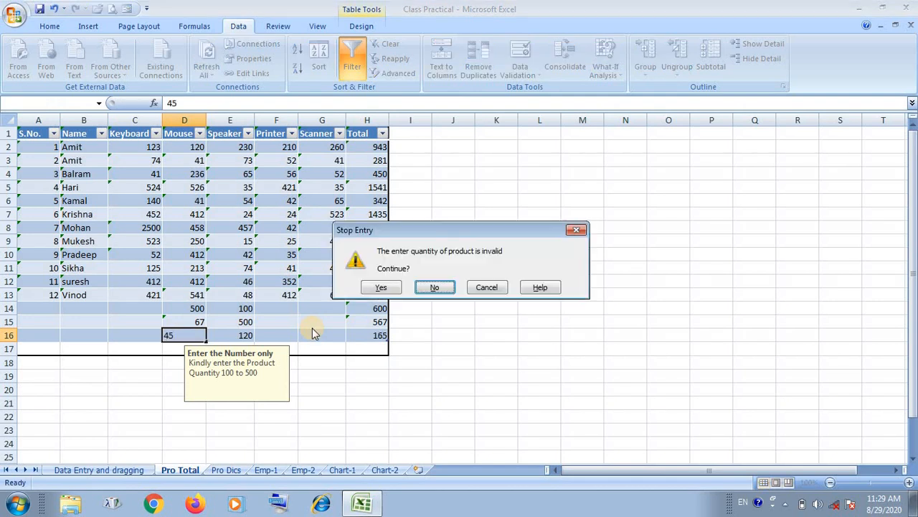
pyautogui.click(436, 287)
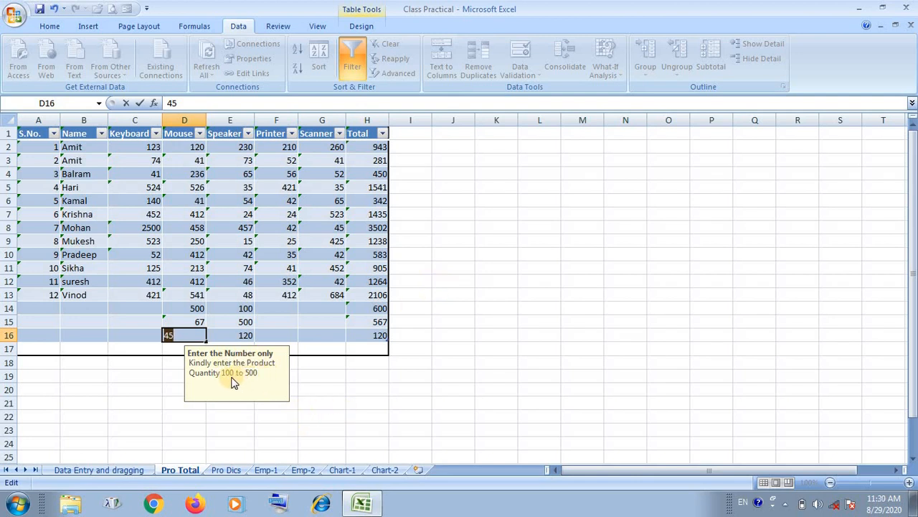
pyautogui.click(177, 323)
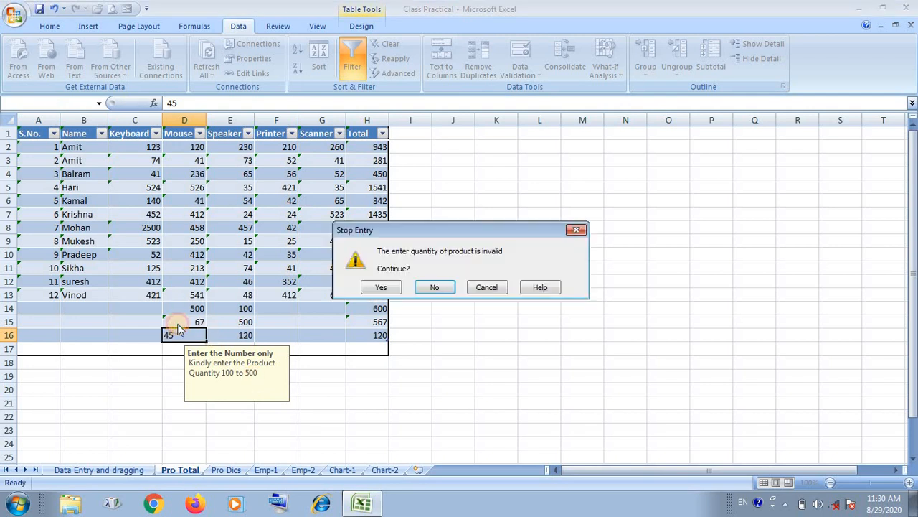
pyautogui.click(434, 288)
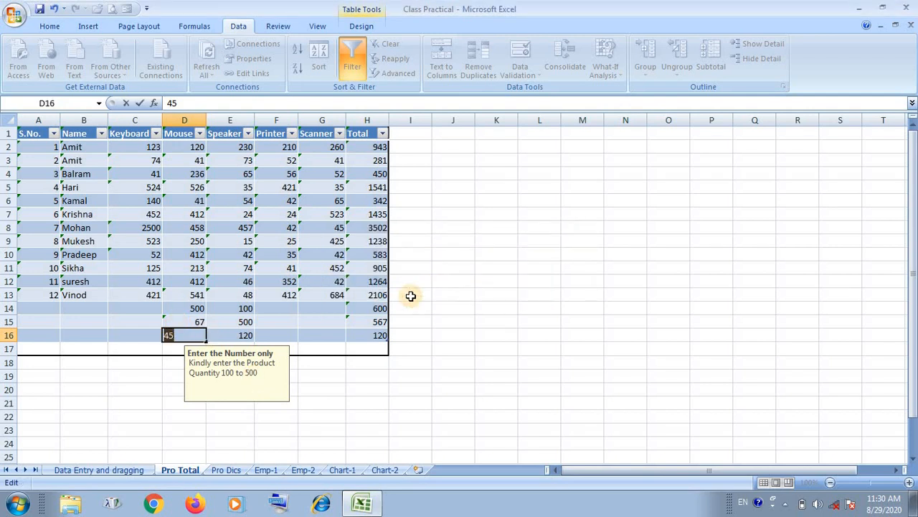
pyautogui.press('BackSpace')
pyautogui.click(251, 331)
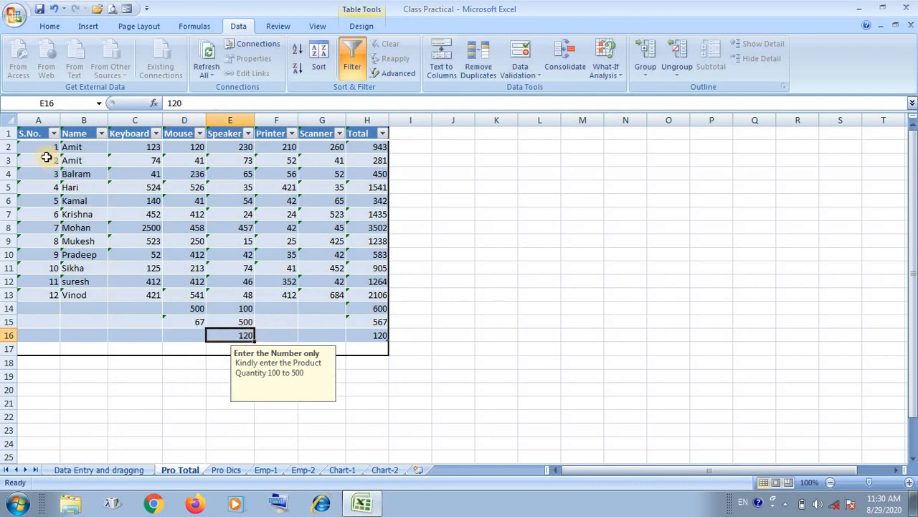
# Change the data validation error alert style to Information for the range A1:H17 and apply it.
pyautogui.moveTo(37, 133); pyautogui.dragTo(366, 345)
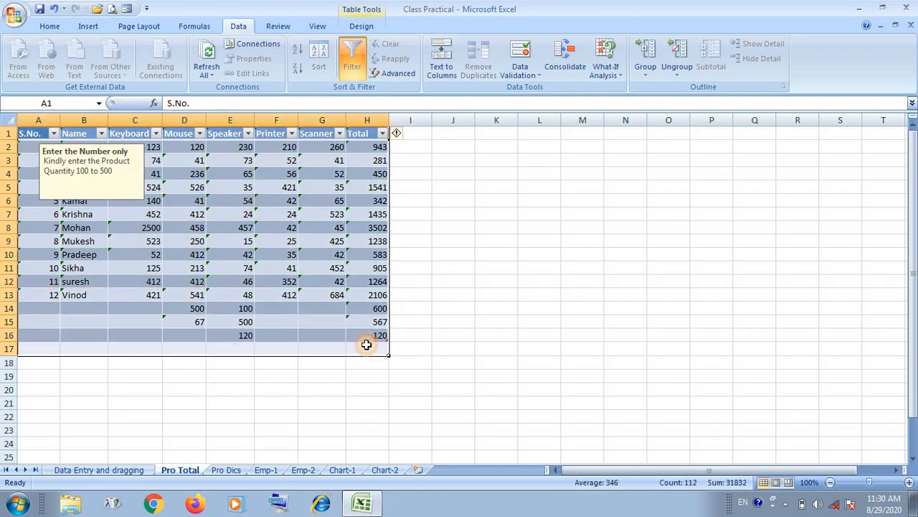
pyautogui.click(528, 82)
pyautogui.click(529, 88)
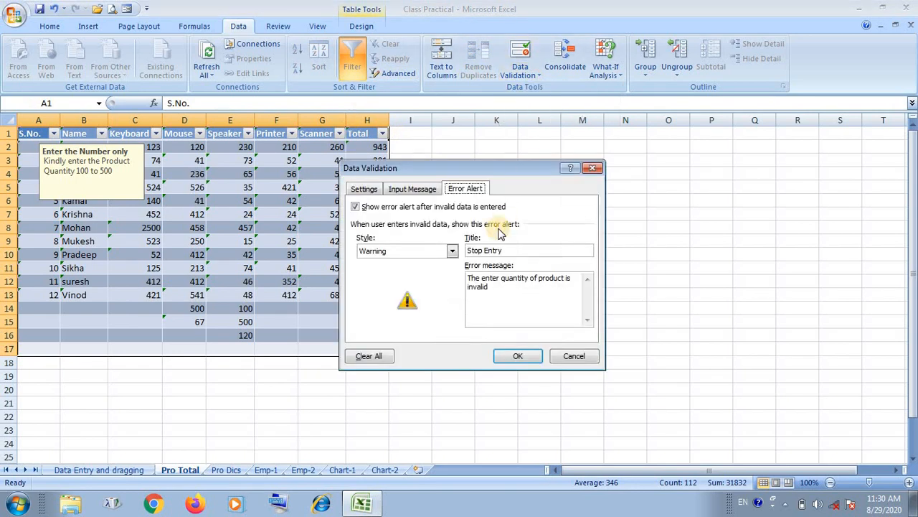
pyautogui.click(424, 250)
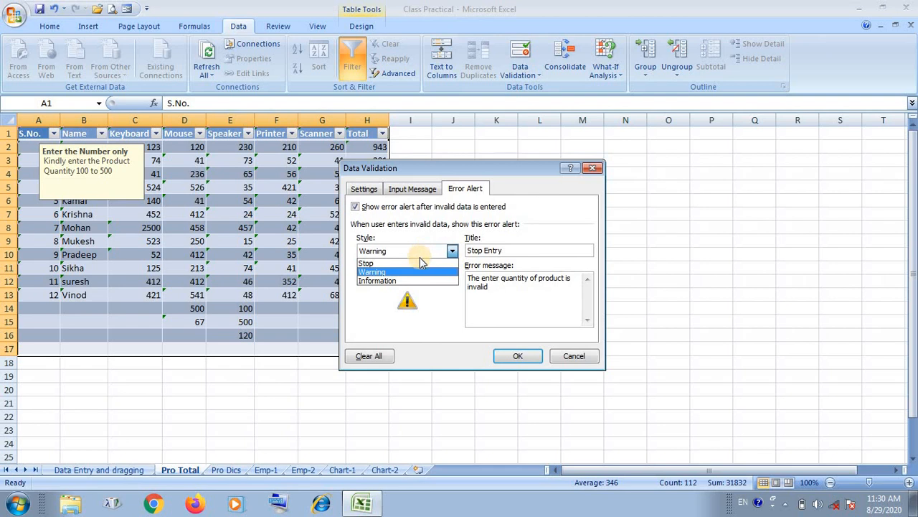
pyautogui.click(408, 279)
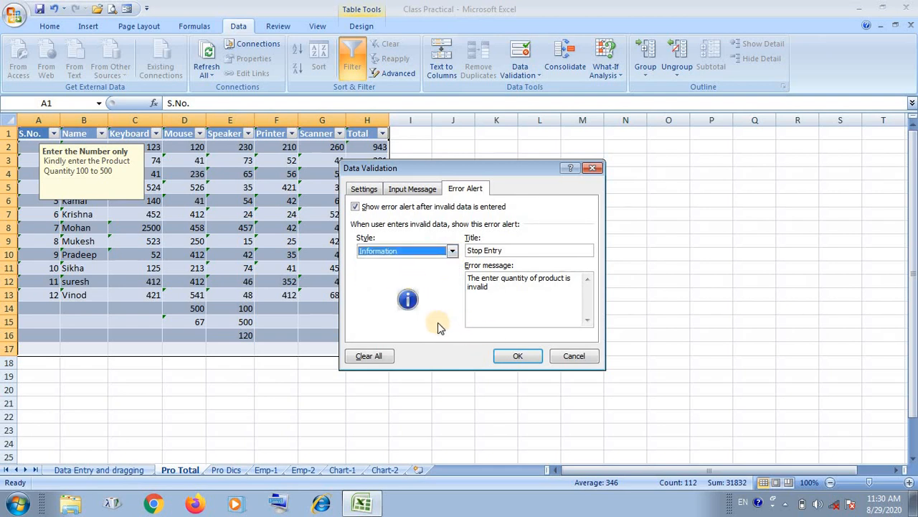
pyautogui.click(517, 356)
# Enter the out-of-range value 34 in cell C15 and accept it at the information alert.
pyautogui.click(157, 322)
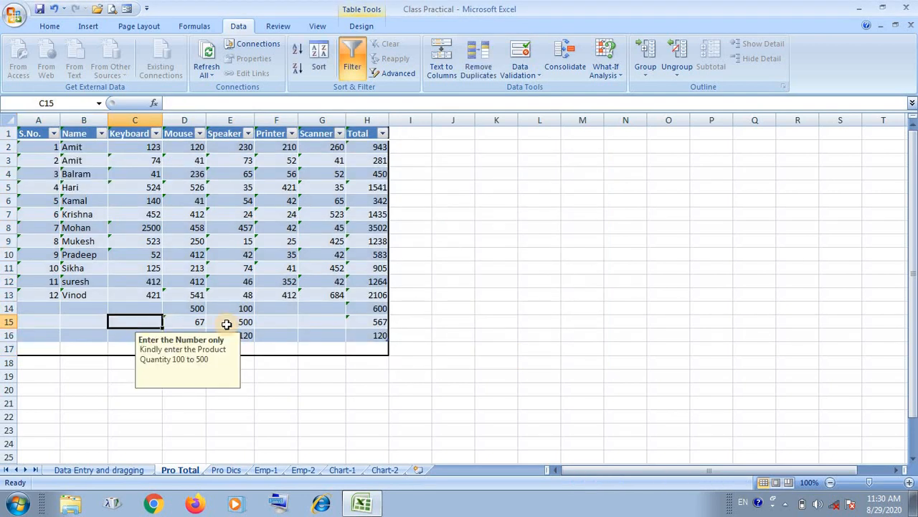
pyautogui.write('34')
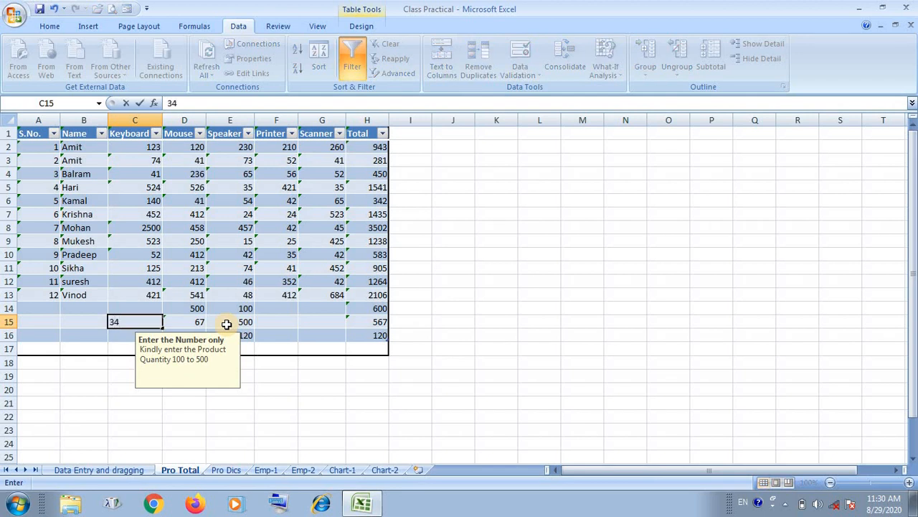
pyautogui.press('Return')
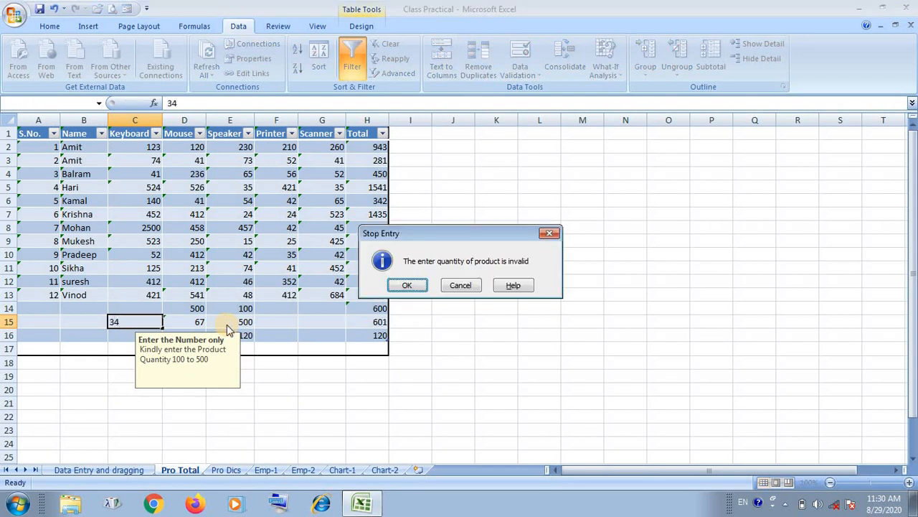
pyautogui.click(408, 286)
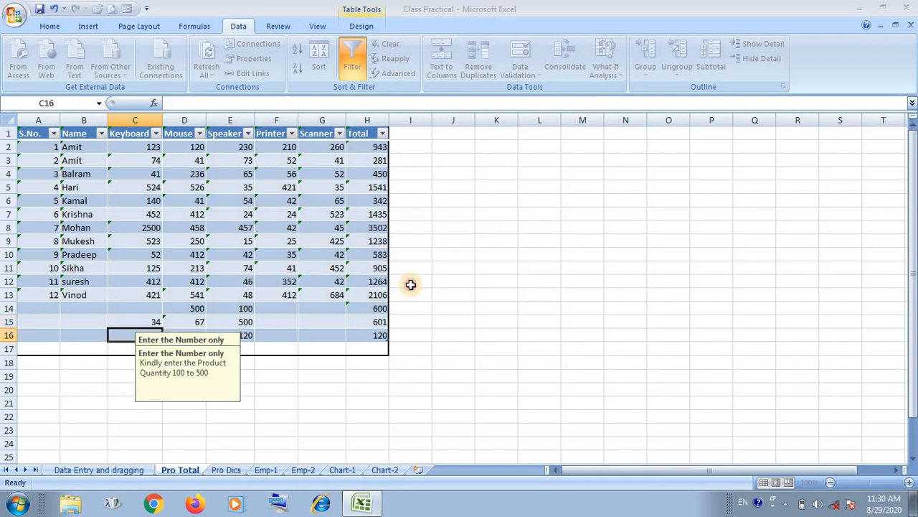
pyautogui.click(129, 312)
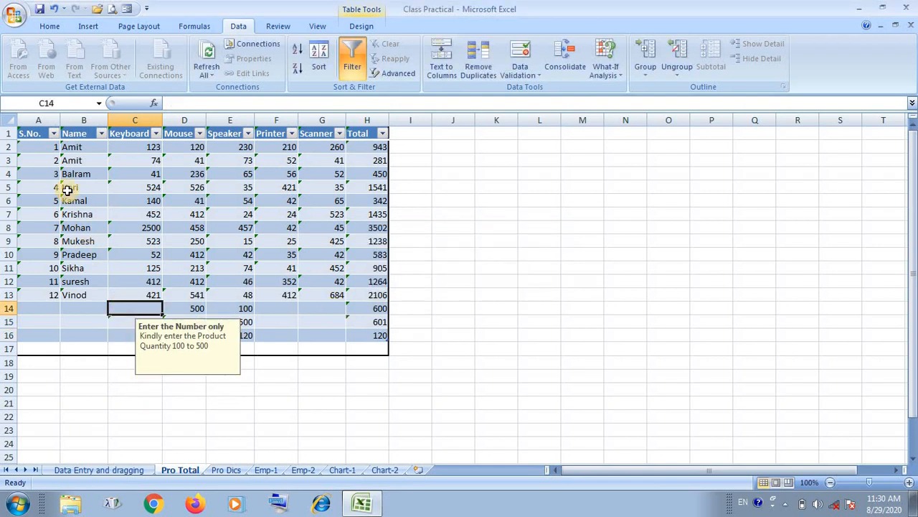
# Switch the data validation error alert style for A1:H17 back to Stop and apply it.
pyautogui.moveTo(34, 133); pyautogui.dragTo(365, 351)
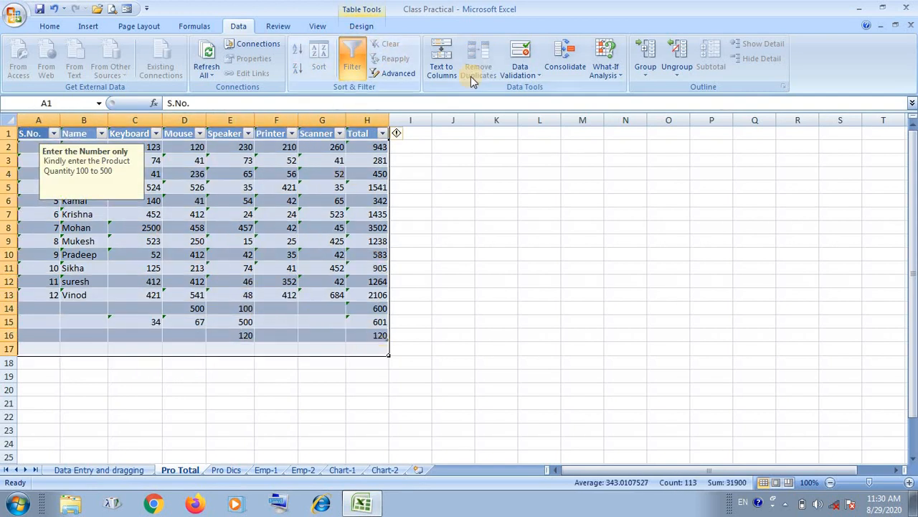
pyautogui.click(523, 75)
pyautogui.click(539, 90)
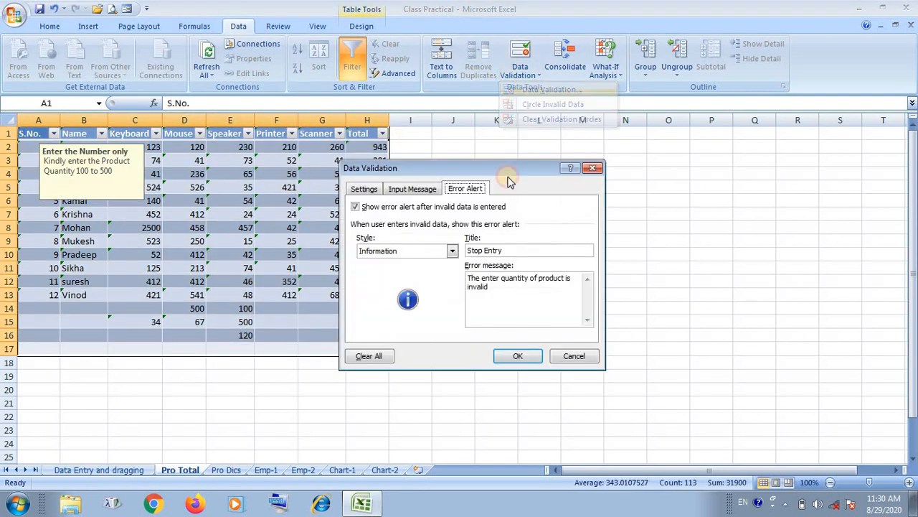
pyautogui.click(424, 252)
pyautogui.click(421, 264)
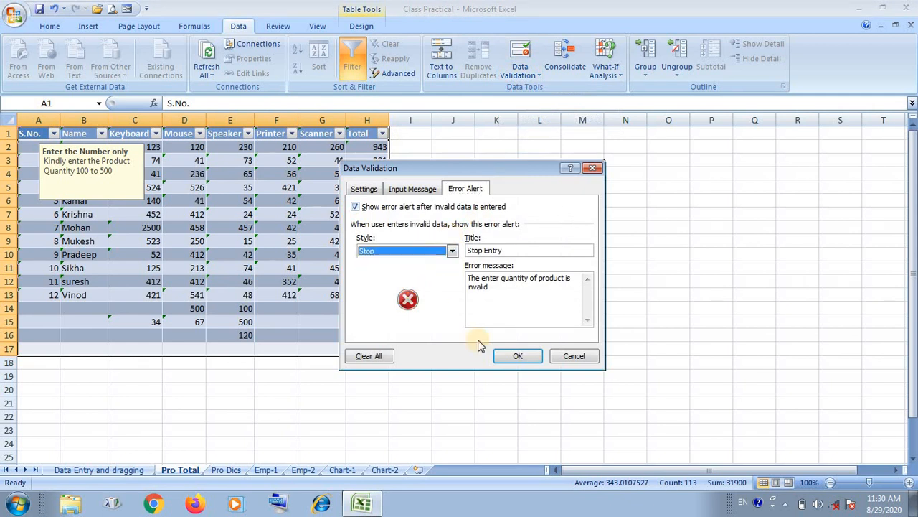
pyautogui.click(518, 355)
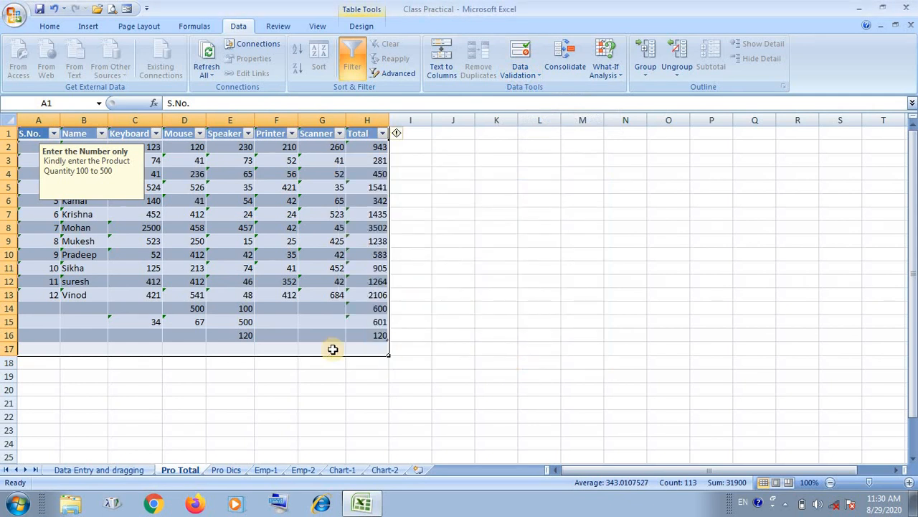
# Check the error options of cell C15 and the input message on several cells in the Keyboard and Printer columns.
pyautogui.click(136, 321)
pyautogui.click(100, 320)
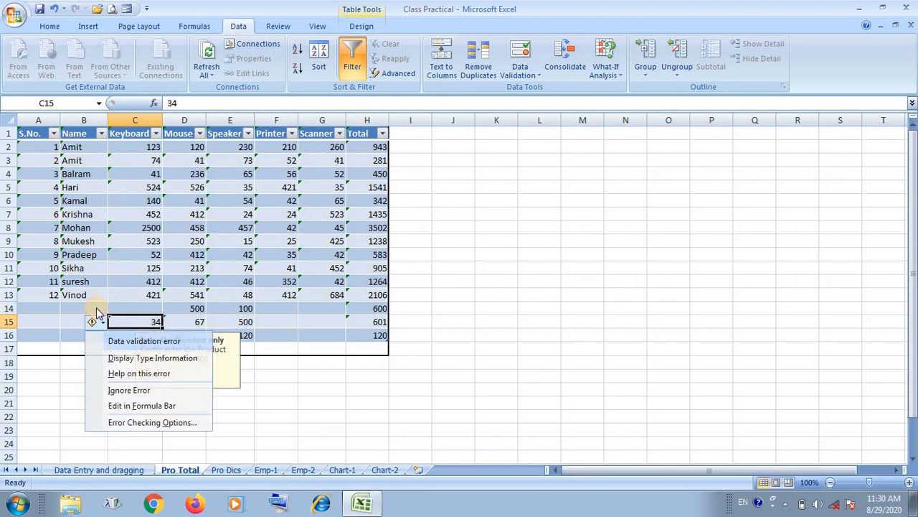
pyautogui.click(92, 305)
pyautogui.click(126, 314)
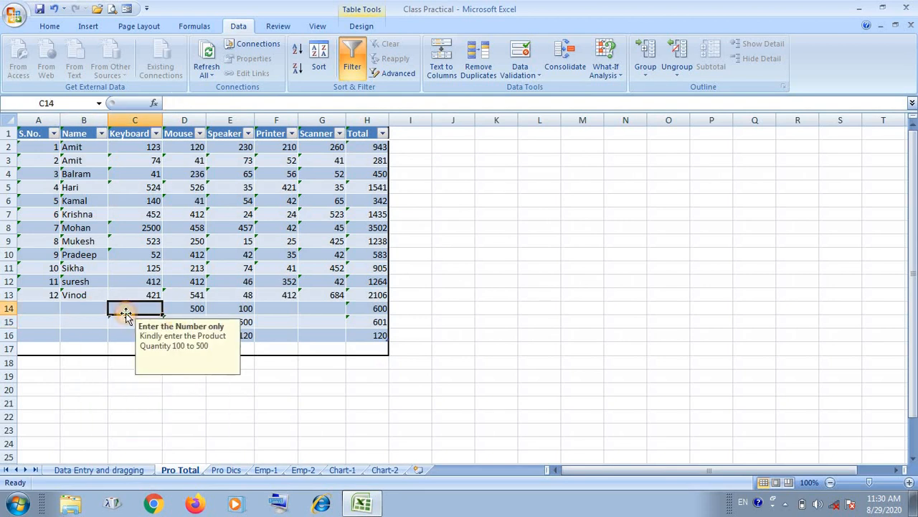
pyautogui.click(150, 239)
pyautogui.click(277, 306)
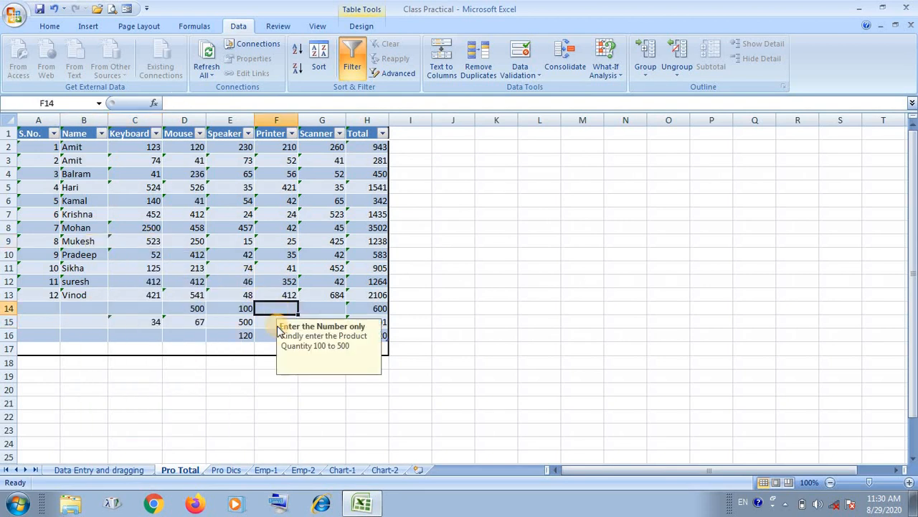
pyautogui.click(265, 326)
pyautogui.click(265, 339)
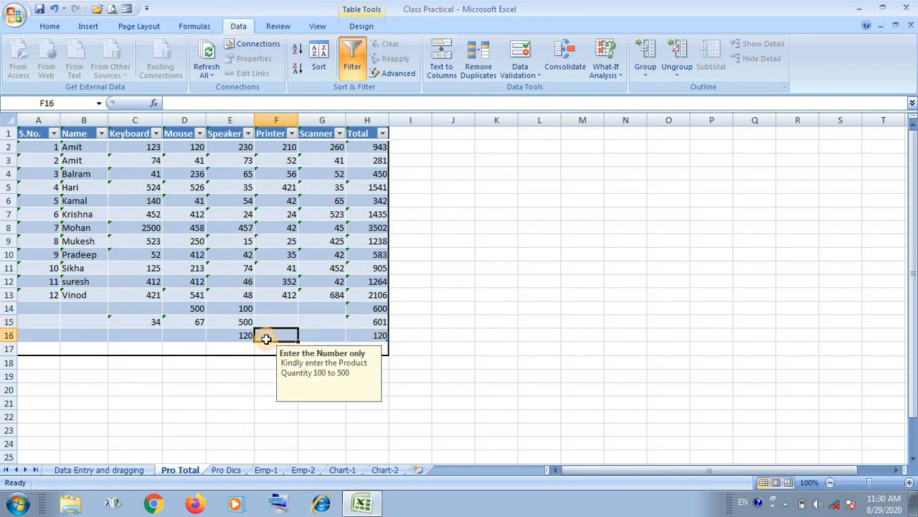
pyautogui.click(270, 318)
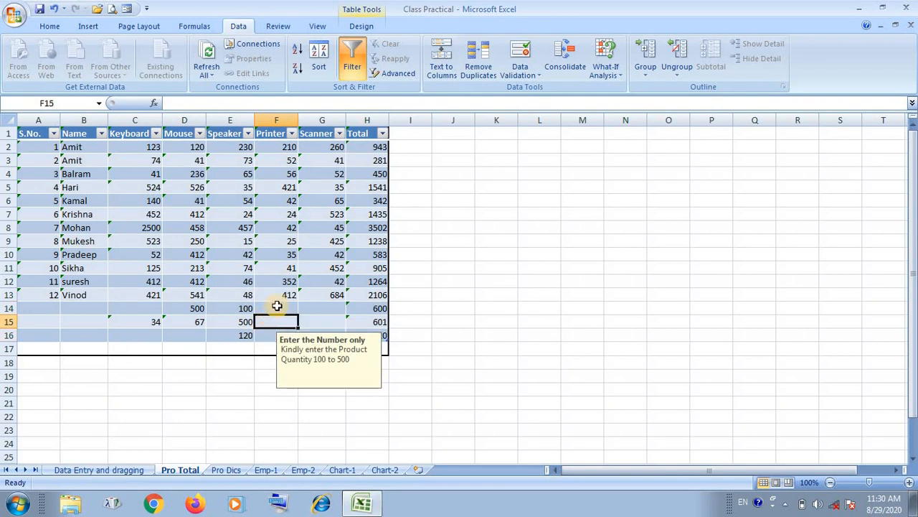
pyautogui.click(274, 305)
# Review the allowed data types in the validation criteria, then clear all data validation from the range A1:H17.
pyautogui.moveTo(39, 135); pyautogui.dragTo(352, 335)
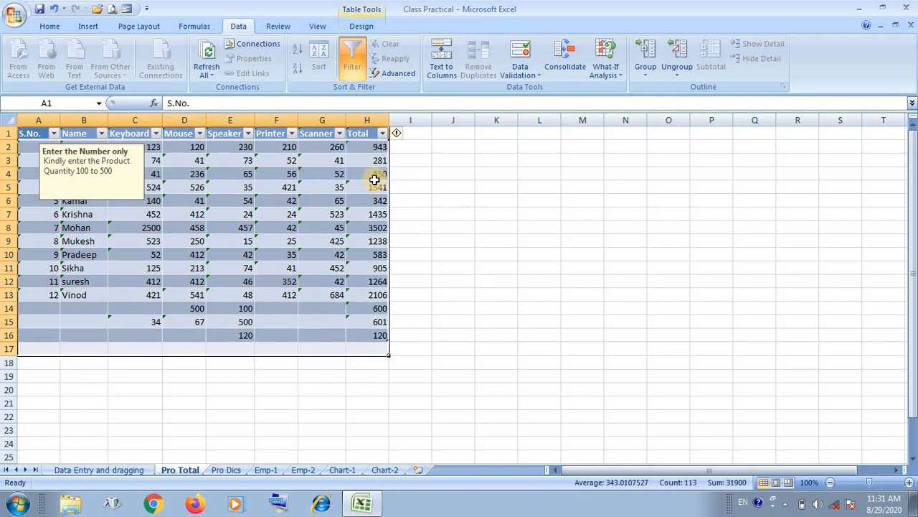
pyautogui.click(536, 78)
pyautogui.click(546, 91)
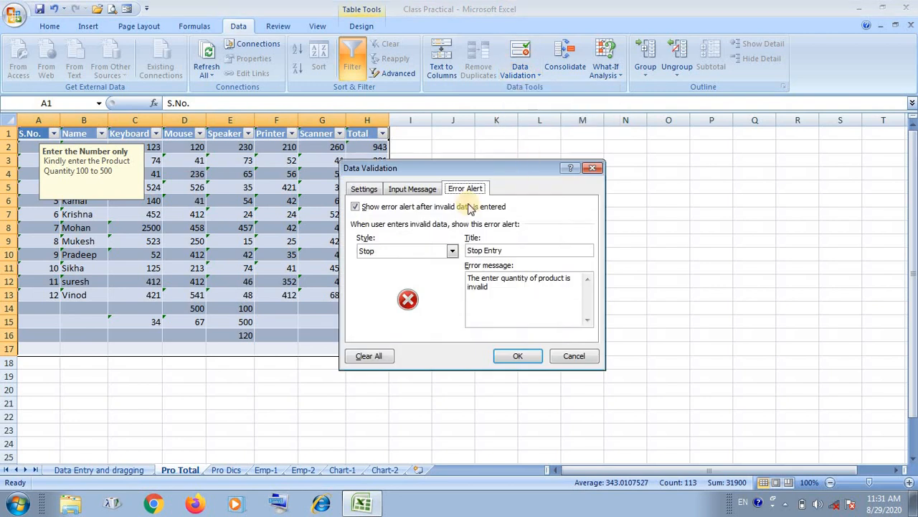
pyautogui.click(363, 189)
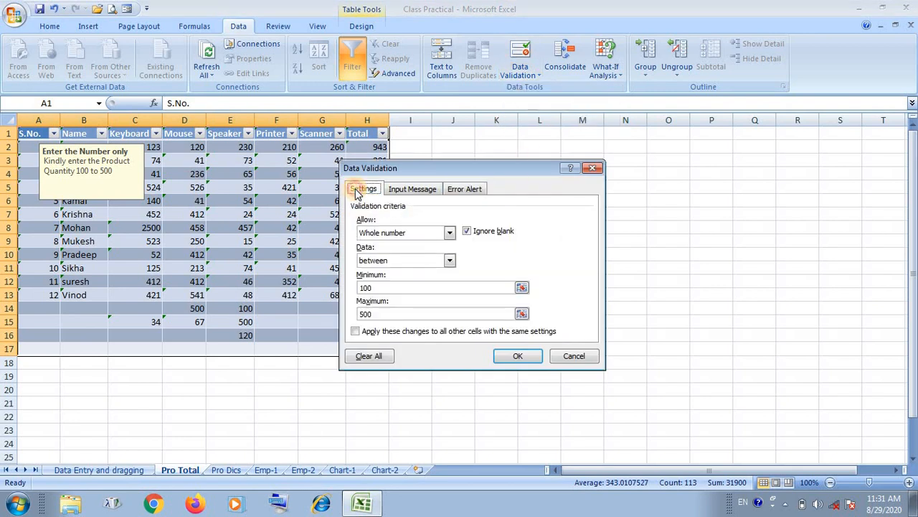
pyautogui.click(407, 234)
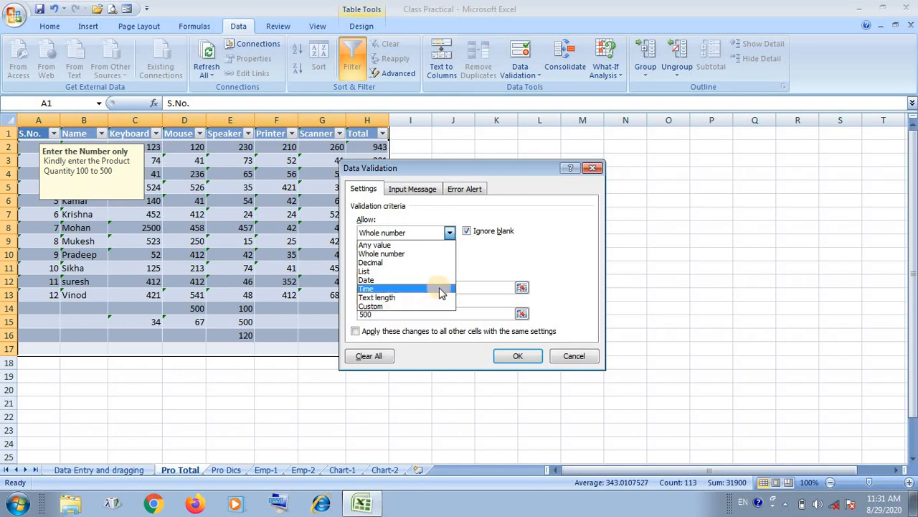
pyautogui.click(493, 259)
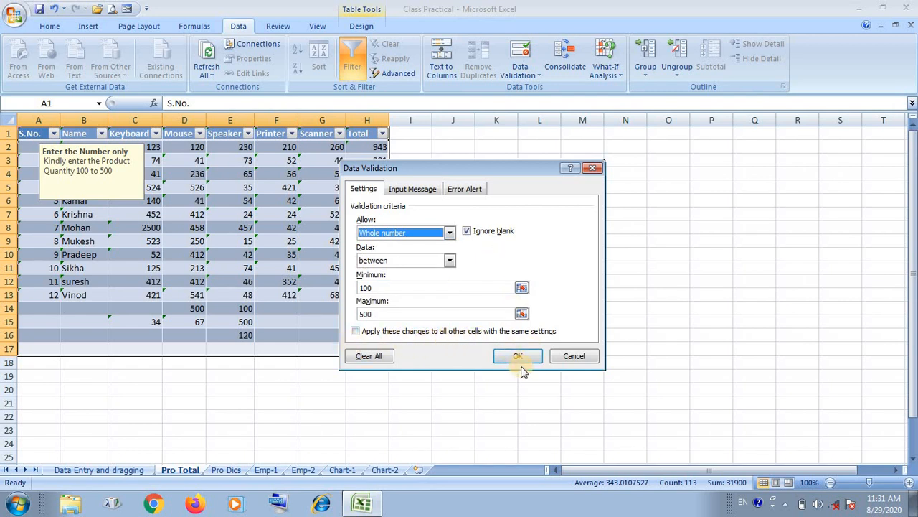
pyautogui.click(368, 357)
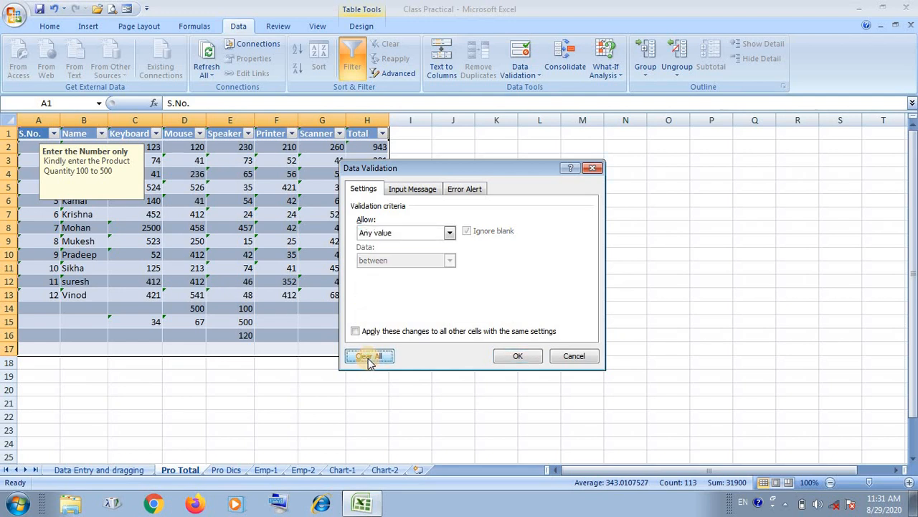
pyautogui.click(514, 356)
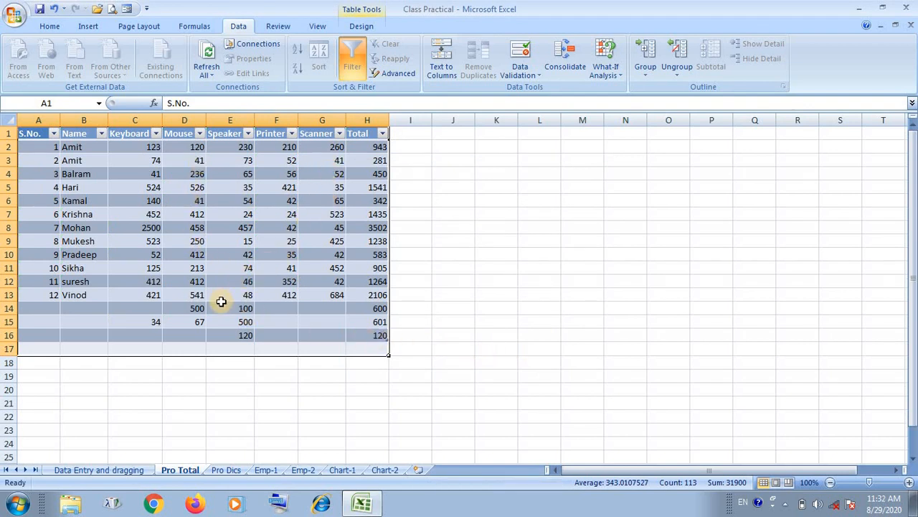
# Select several table cells to check whether the input message still appears.
pyautogui.click(242, 322)
pyautogui.click(319, 325)
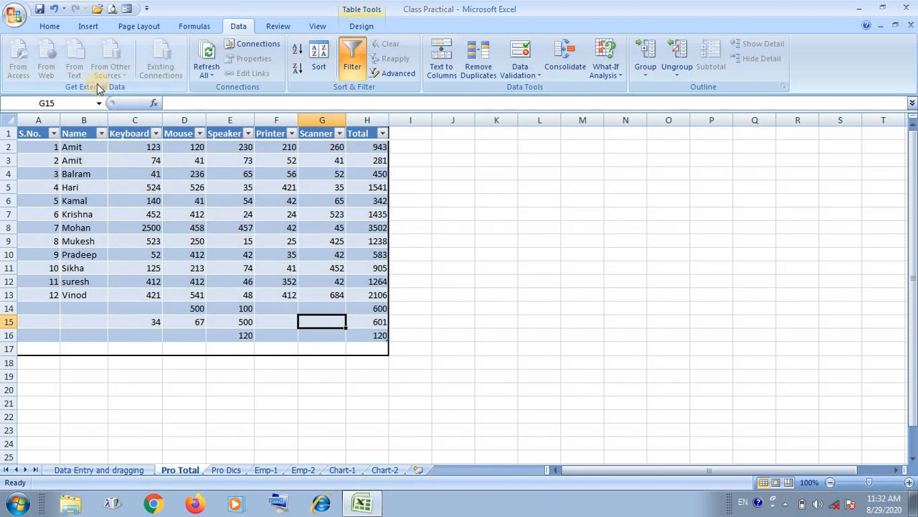
pyautogui.click(123, 229)
pyautogui.click(130, 254)
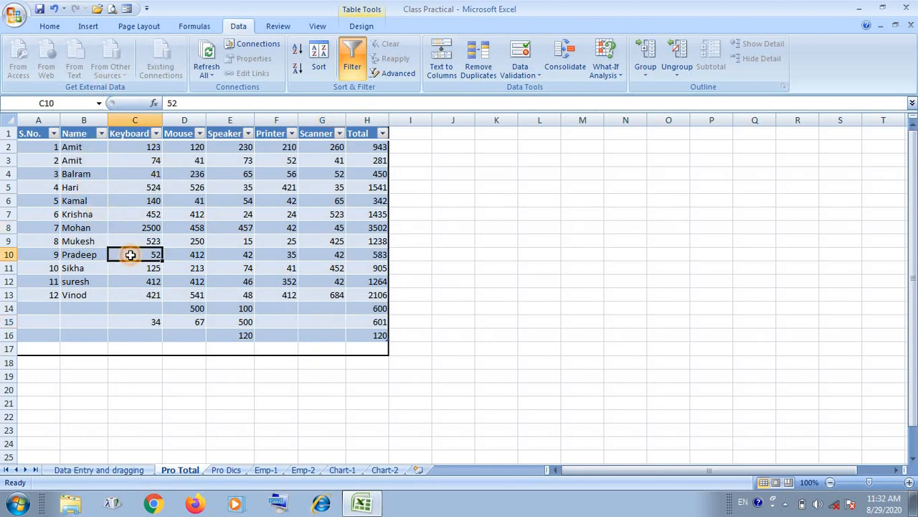